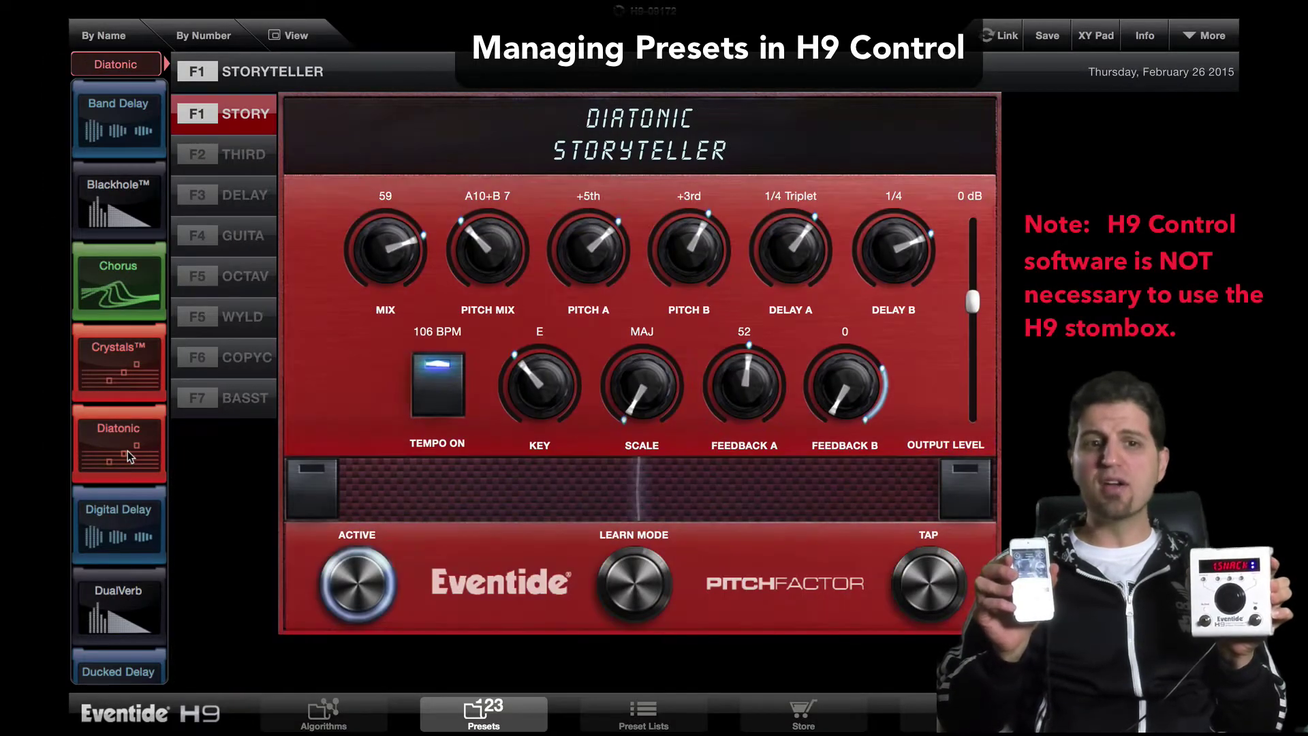
Step: Browse the Crystals algorithm presets, then the Chorus algorithm presets
left_click(129, 366)
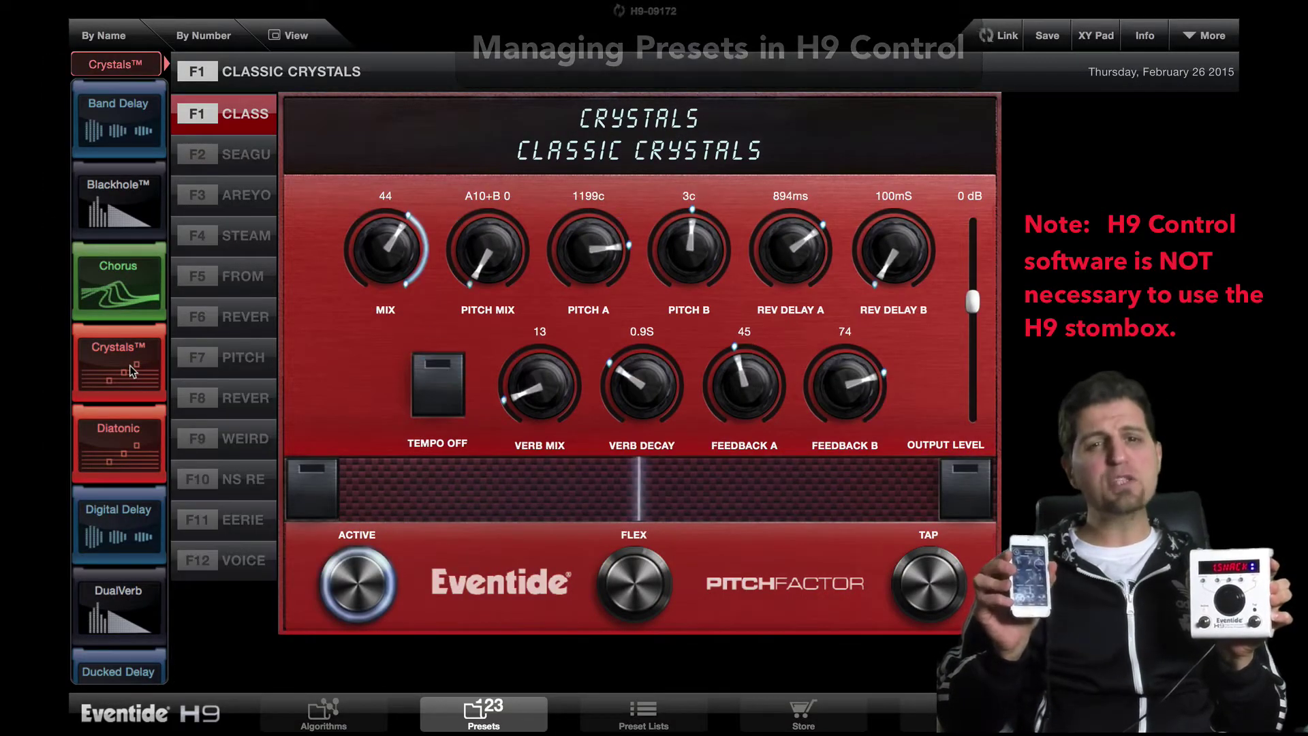
left_click(129, 278)
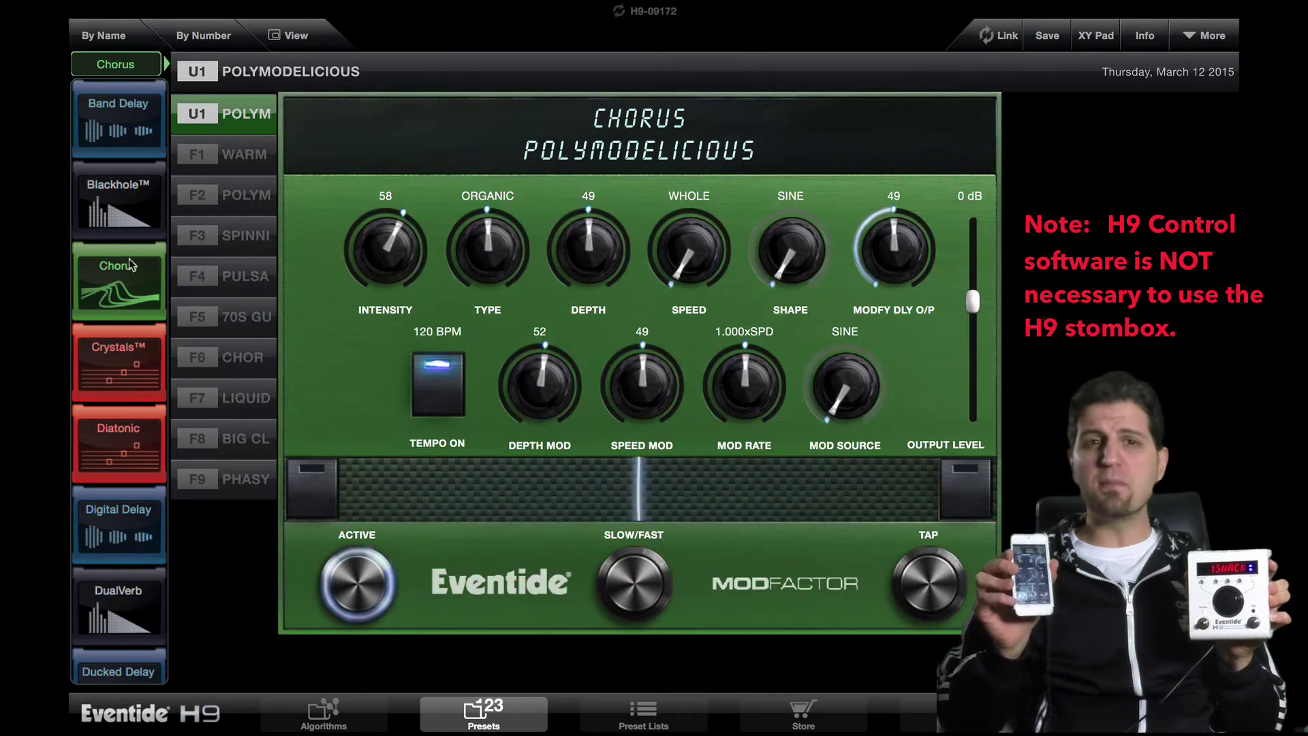
Step: Load the Blackhole algorithm presets, then open the Help page from Settings
left_click(125, 198)
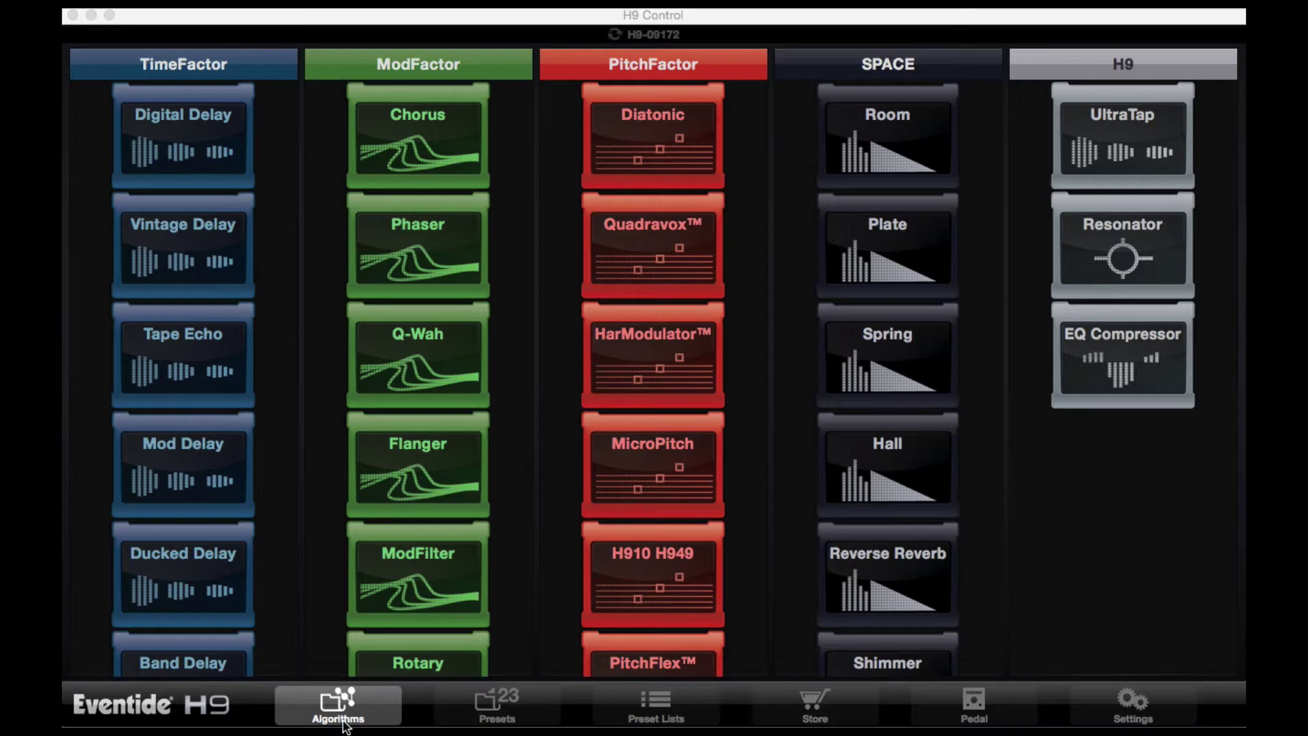
left_click(1132, 702)
left_click(302, 61)
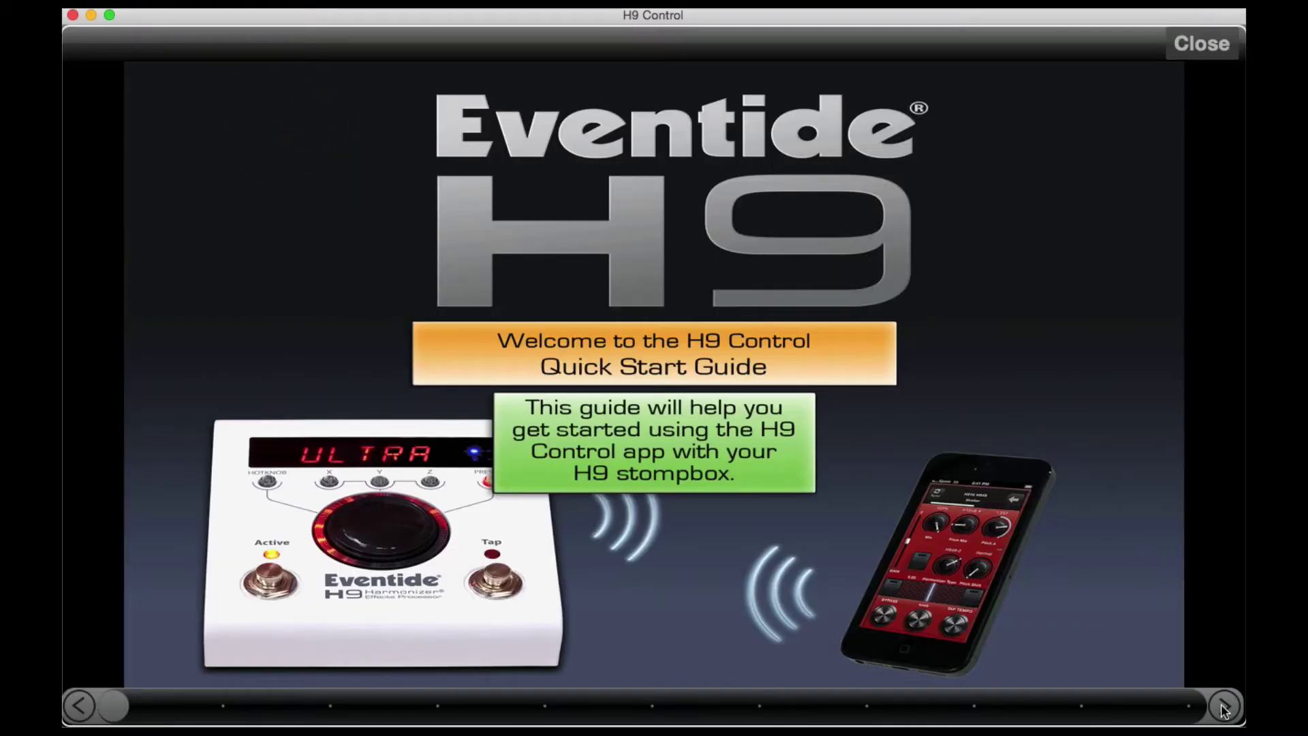
Step: Step through the Quick Start Guide slides to Presets and scroll the algorithm overview
left_click(1222, 706)
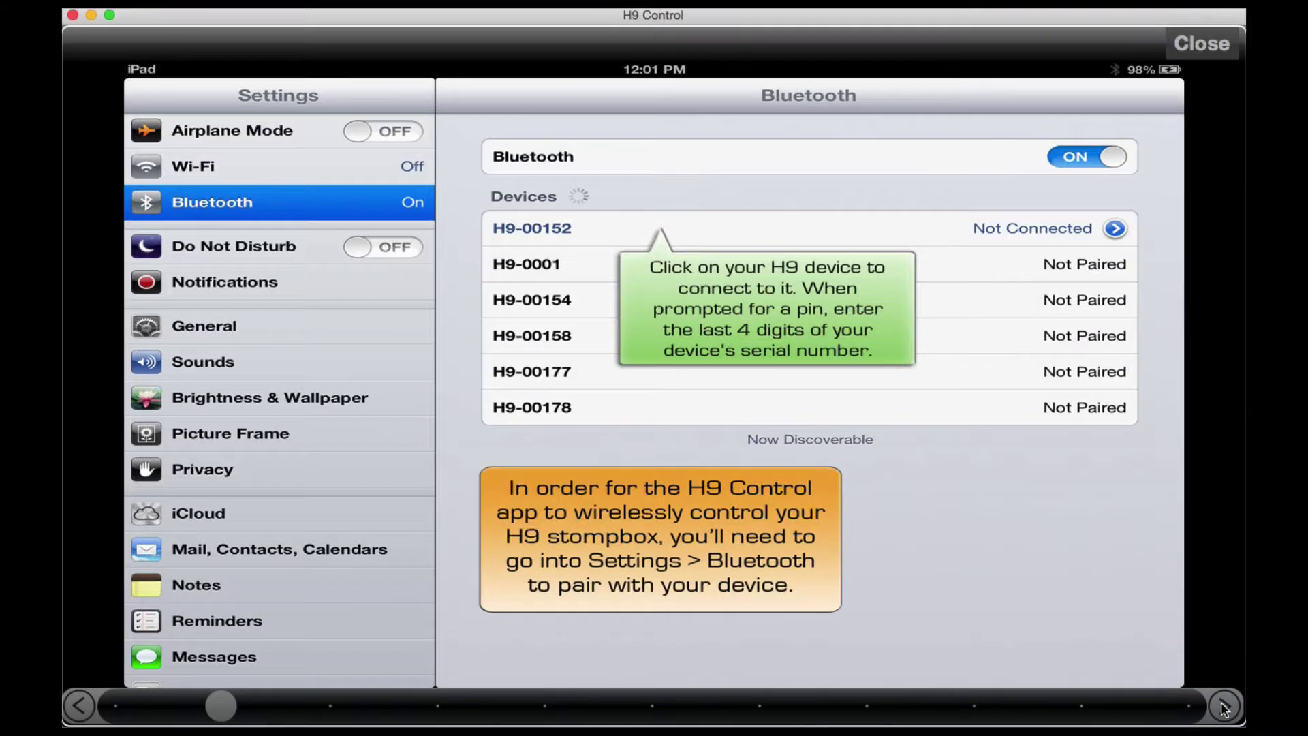
left_click(1222, 706)
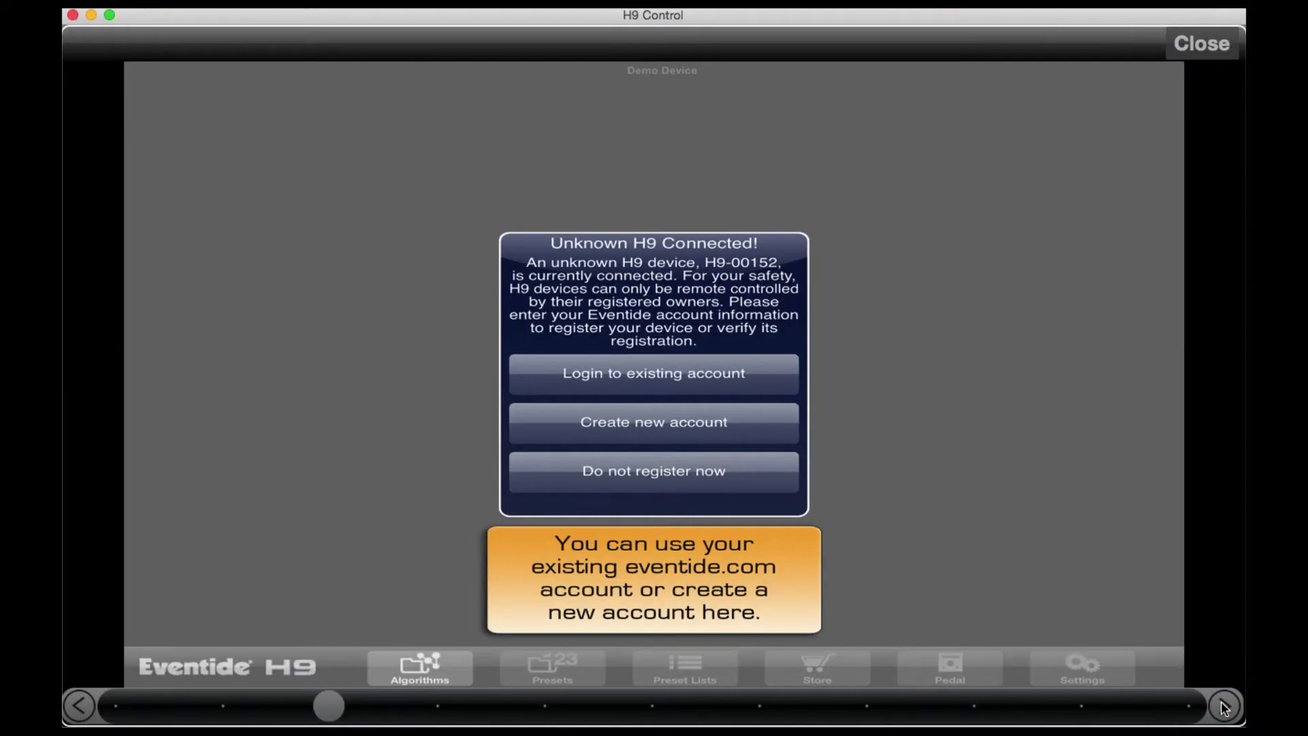
left_click(1224, 708)
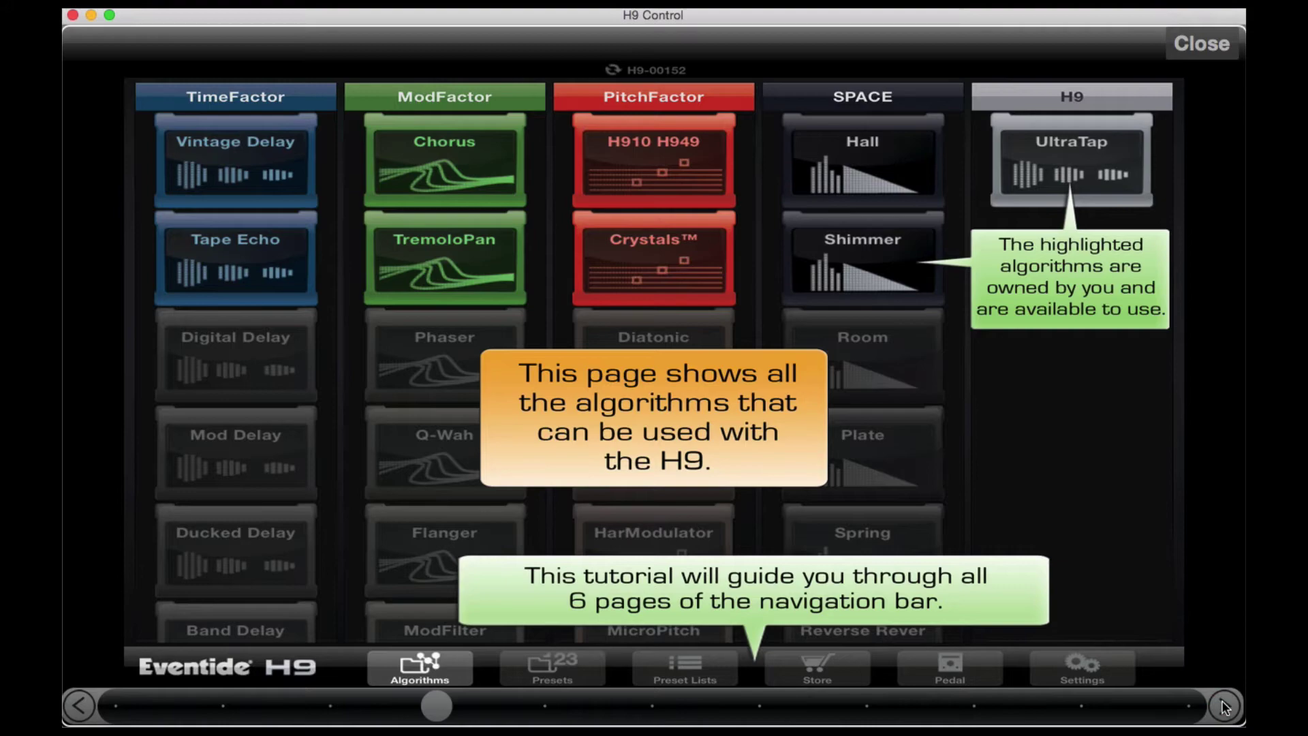
left_click(1224, 708)
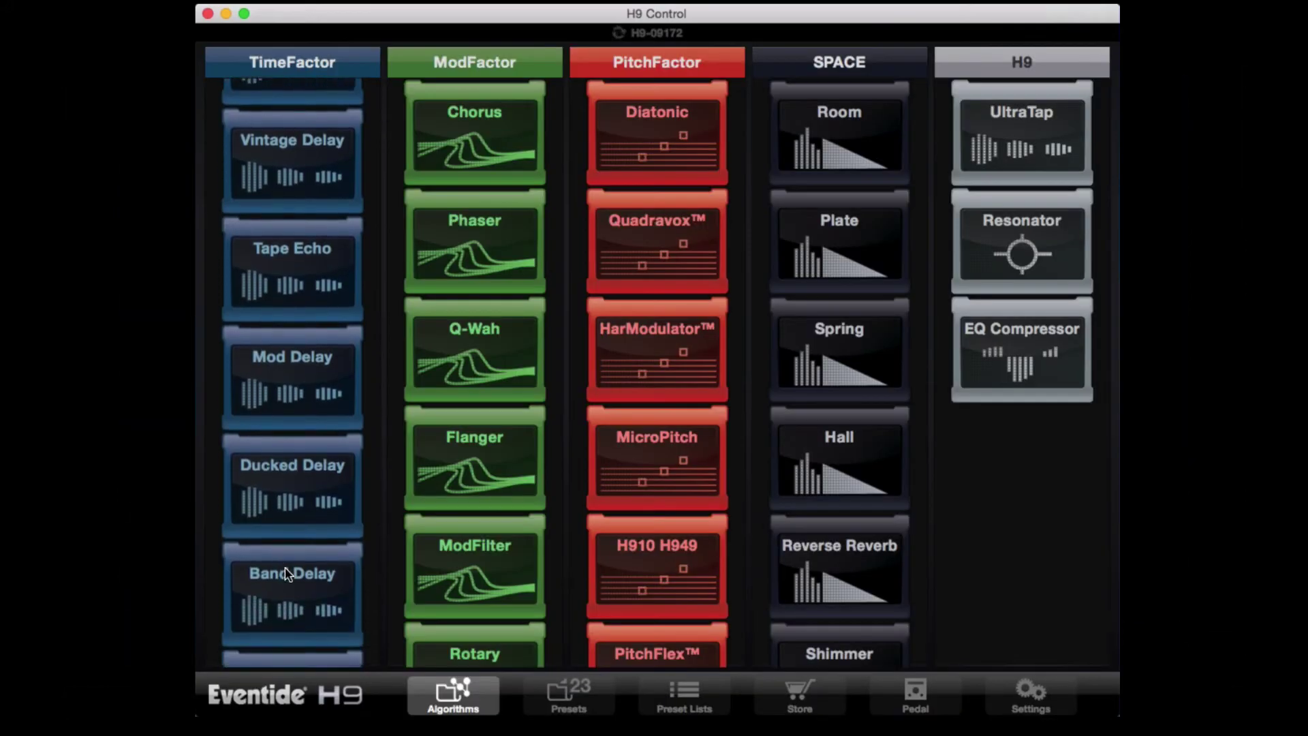
scroll(286, 574, "down", 5)
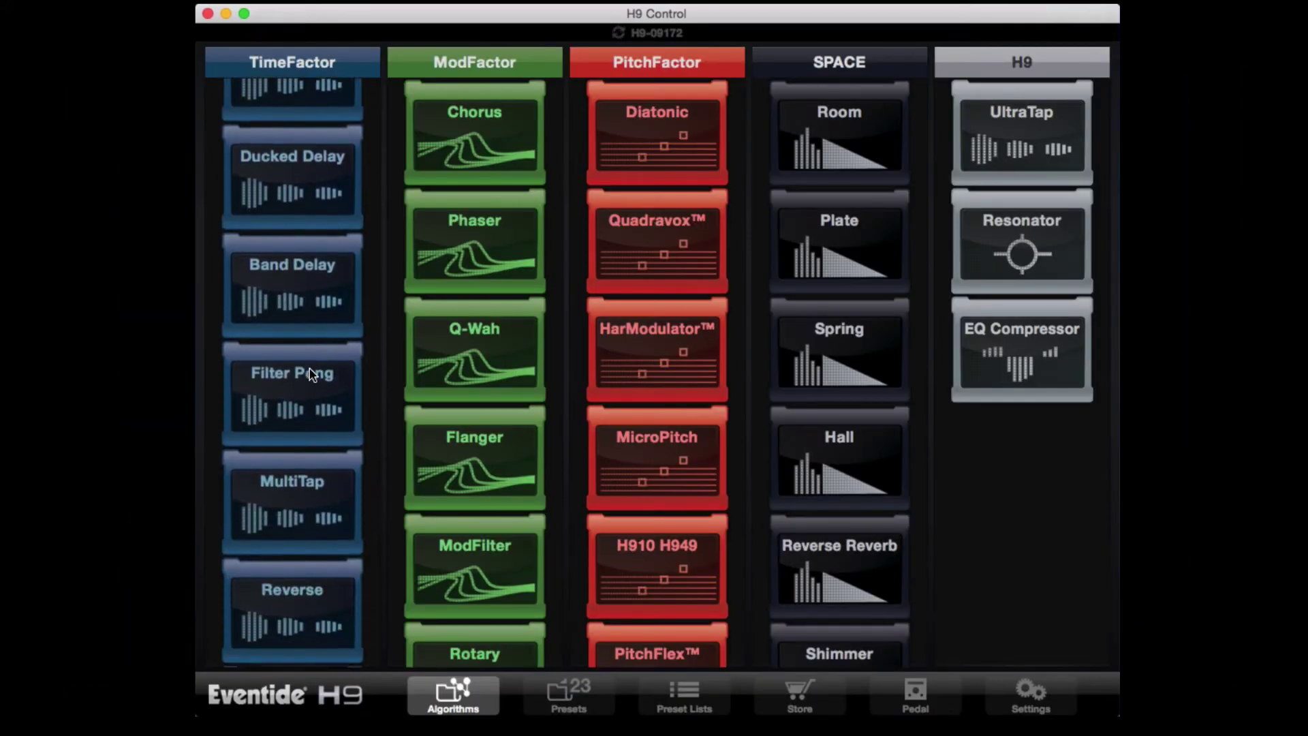
scroll(310, 373, "down", 2)
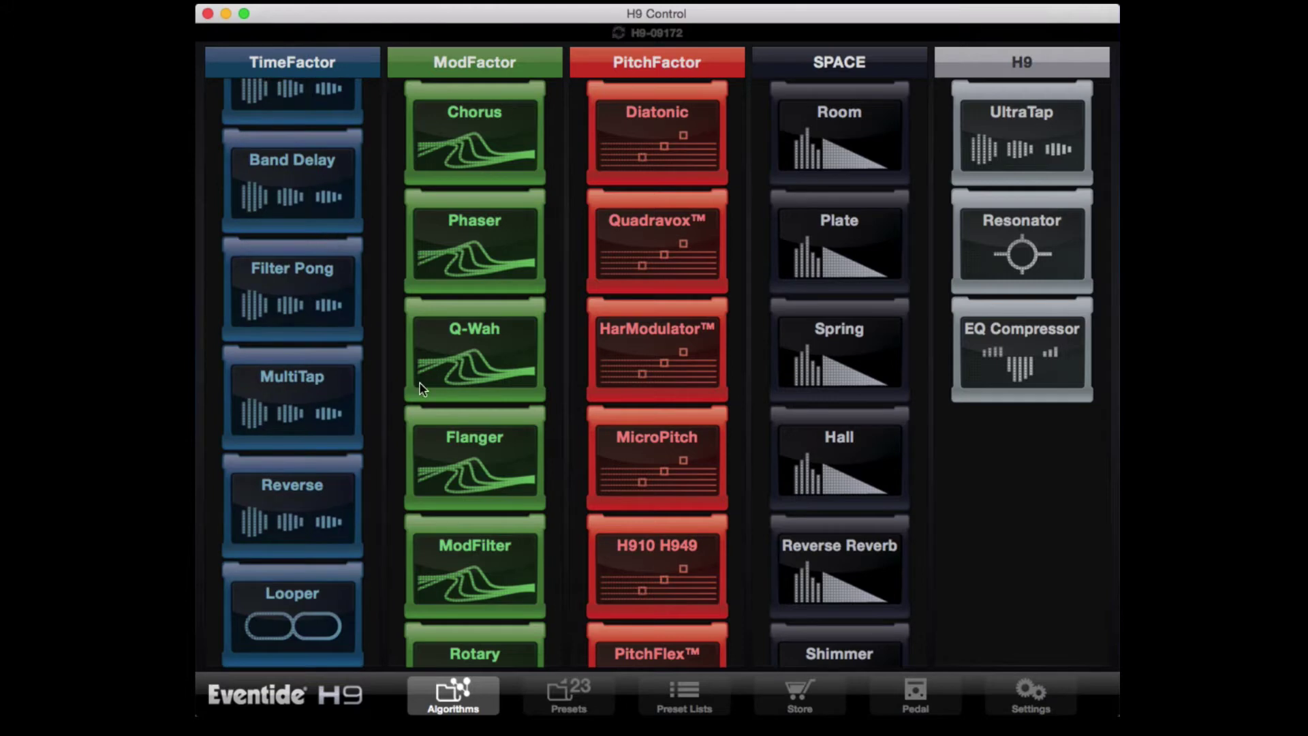
scroll(469, 596, "down", 3)
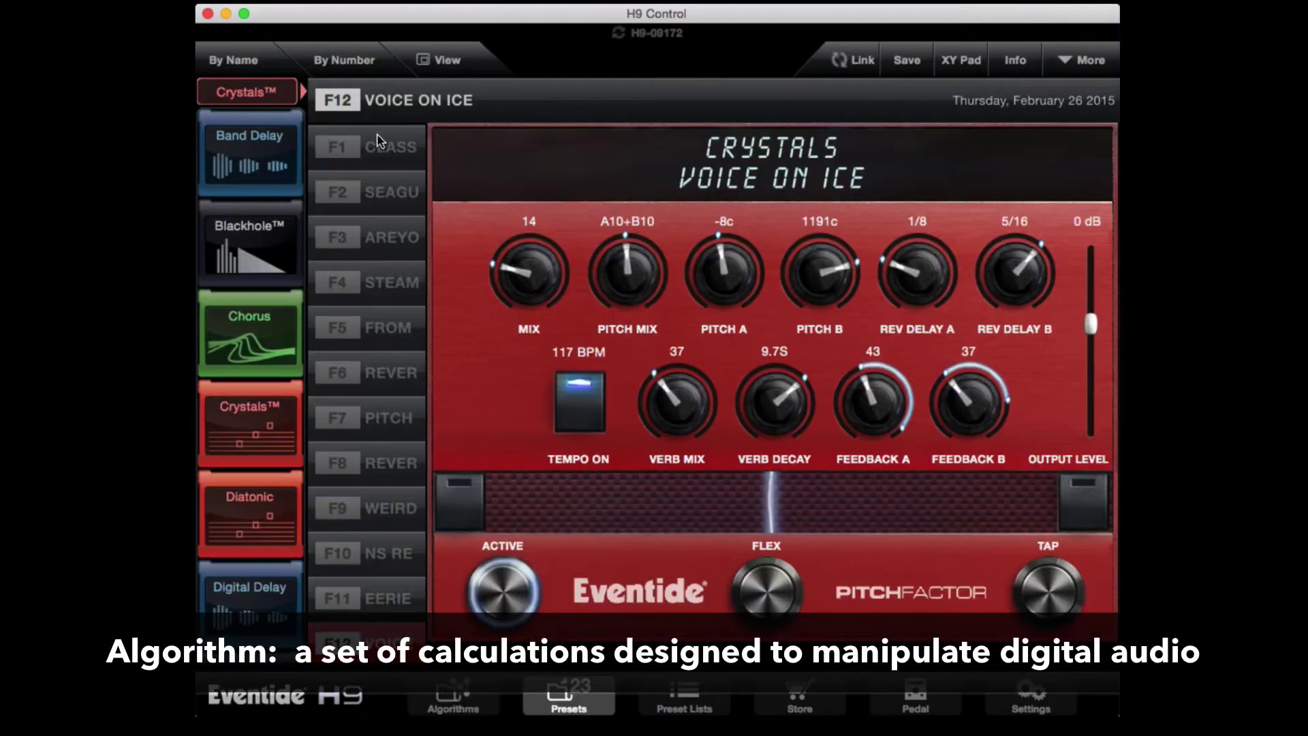
Step: Audition Crystals presets F1–F7, ending on PITCH A LA V, and lower its mix from 78 to 23
left_click(378, 153)
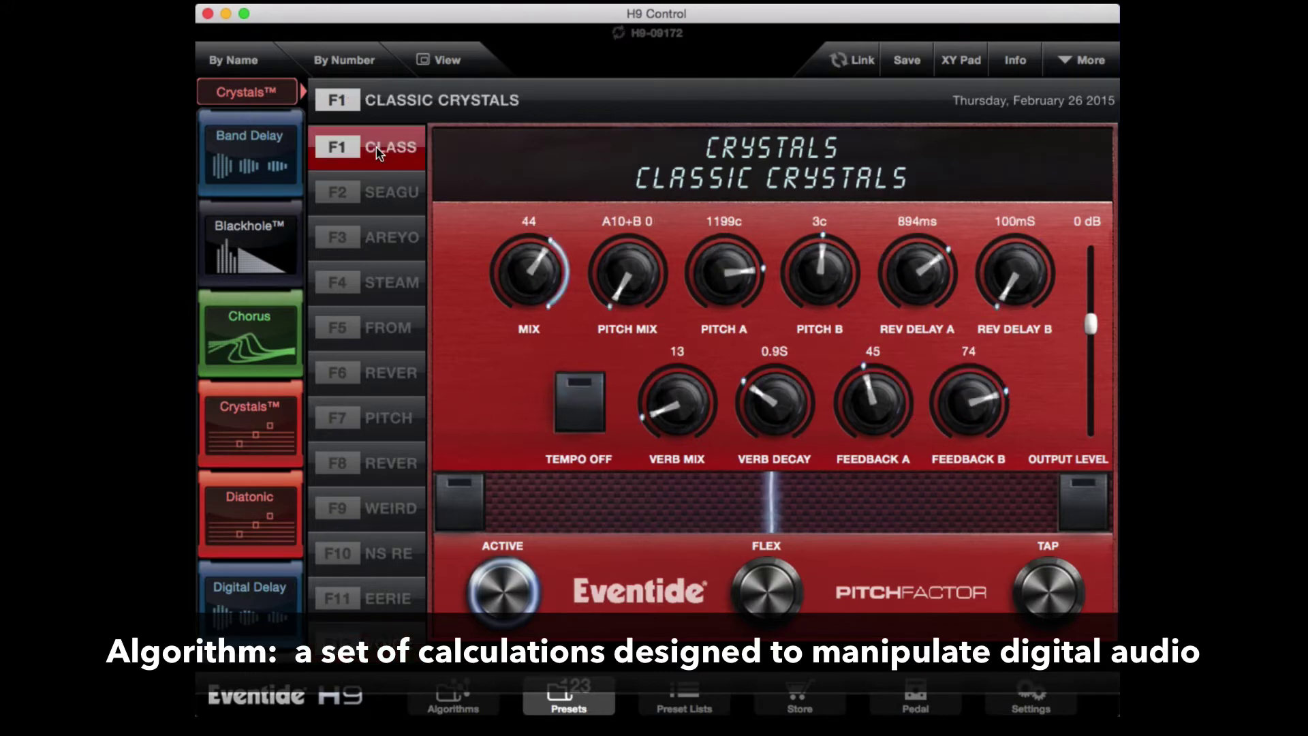
left_click(376, 197)
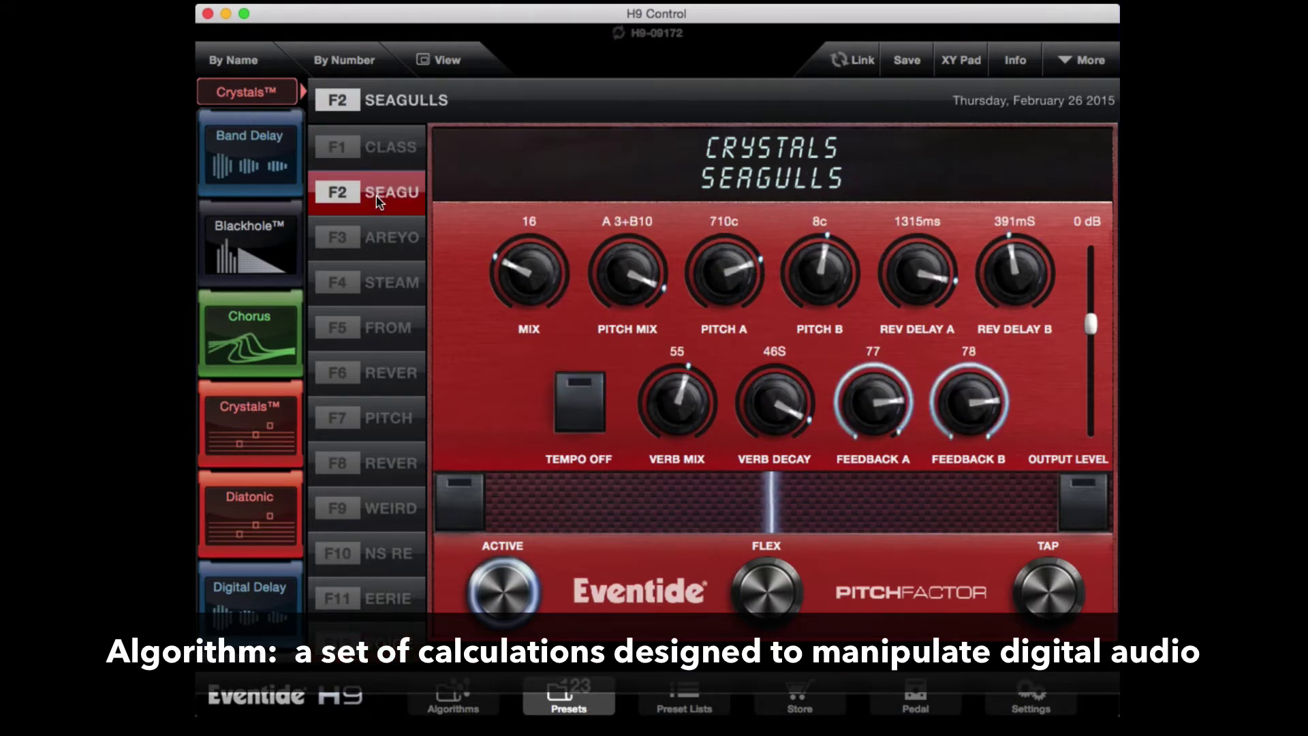
left_click(376, 246)
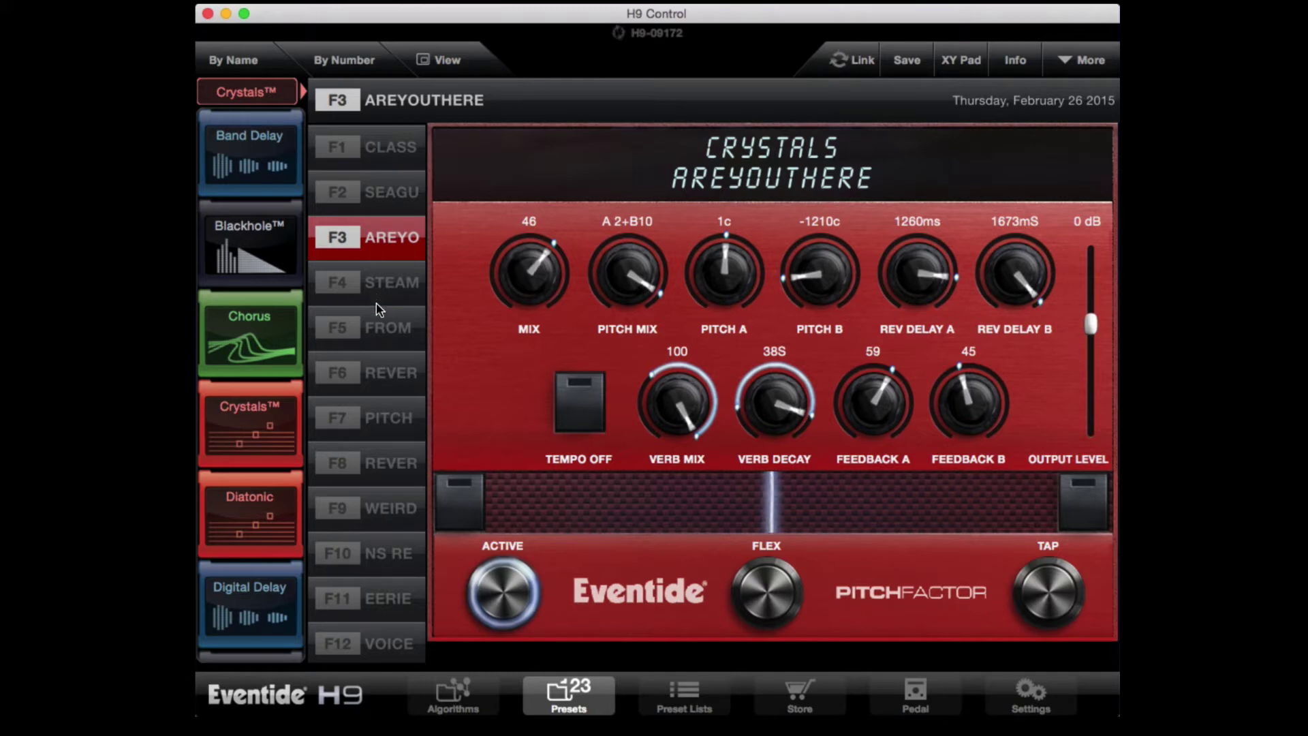
left_click(380, 298)
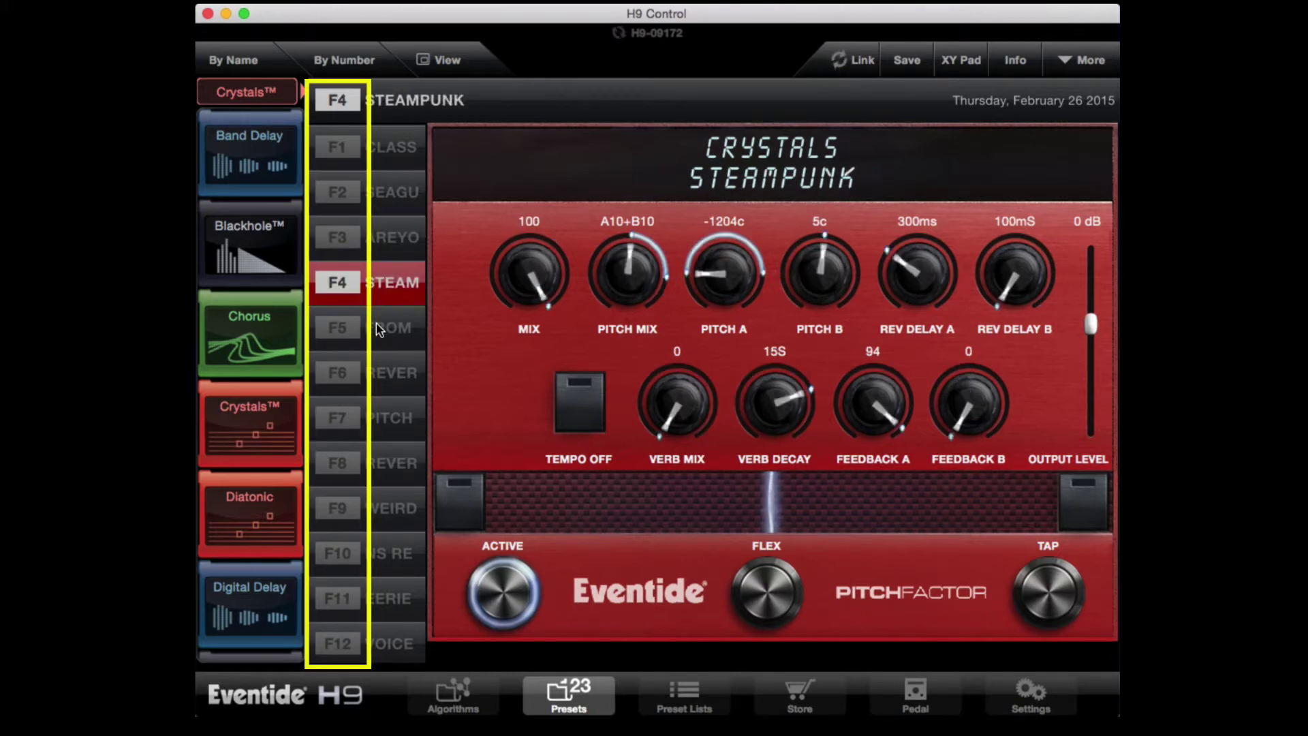
left_click(352, 333)
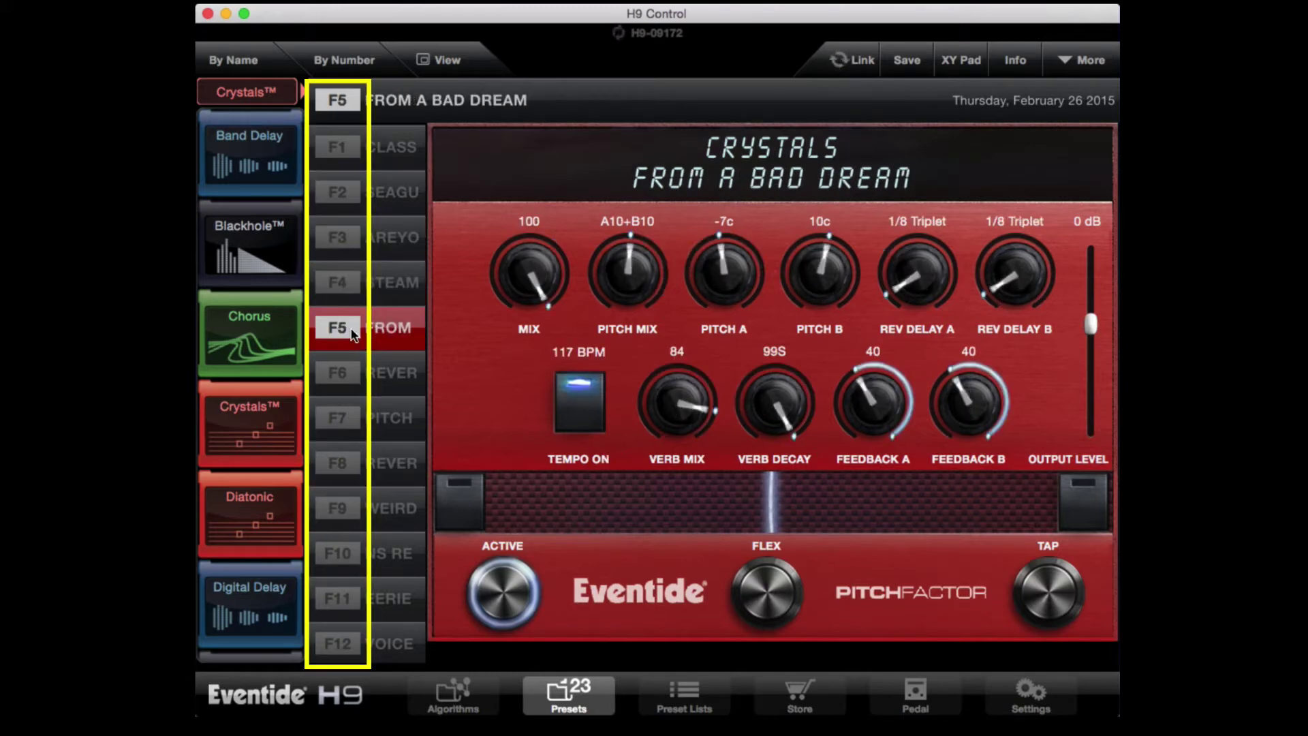
left_click(373, 380)
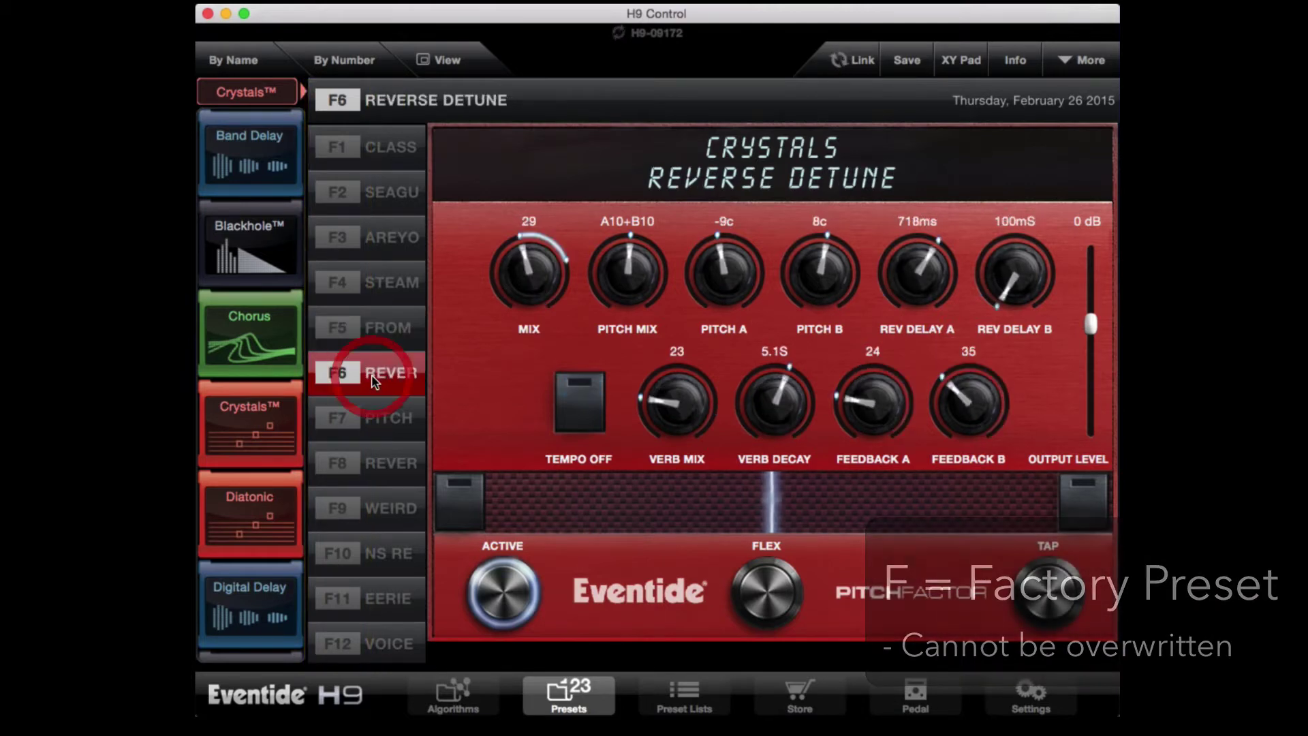
left_click(377, 425)
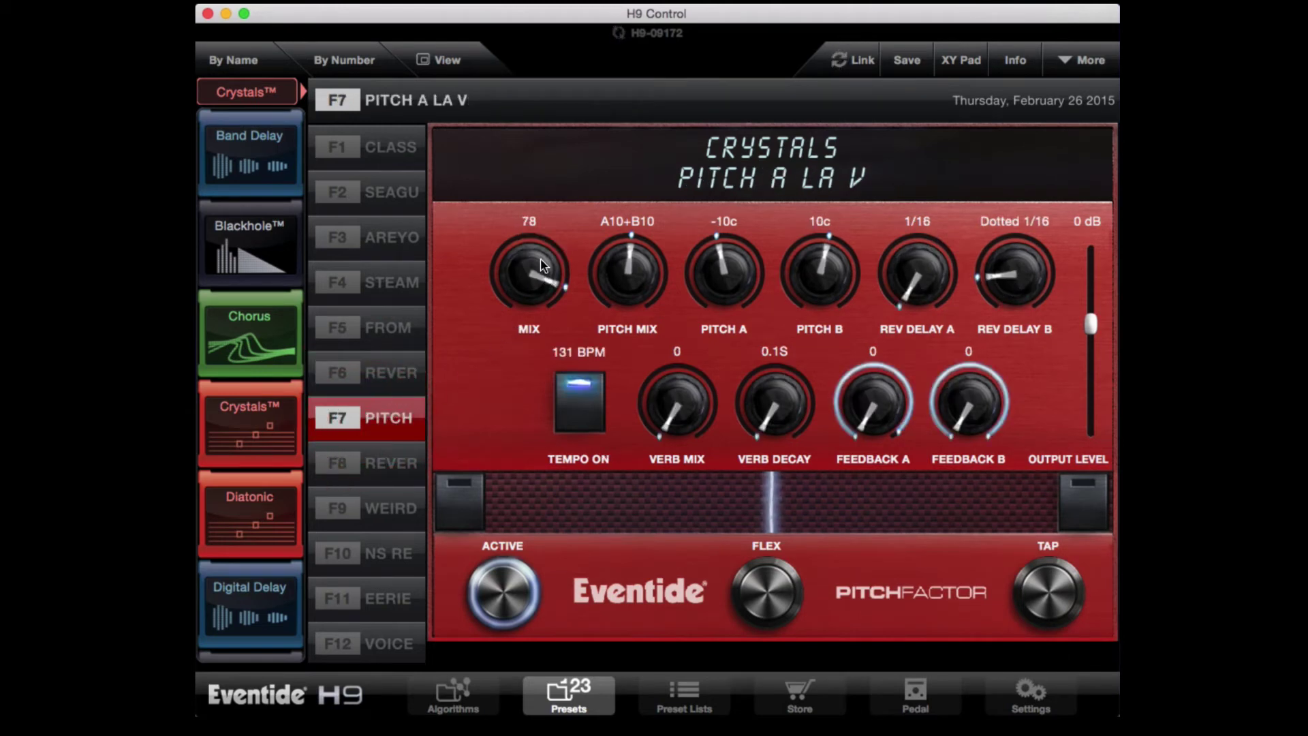
left_click_drag(543, 265, 521, 408)
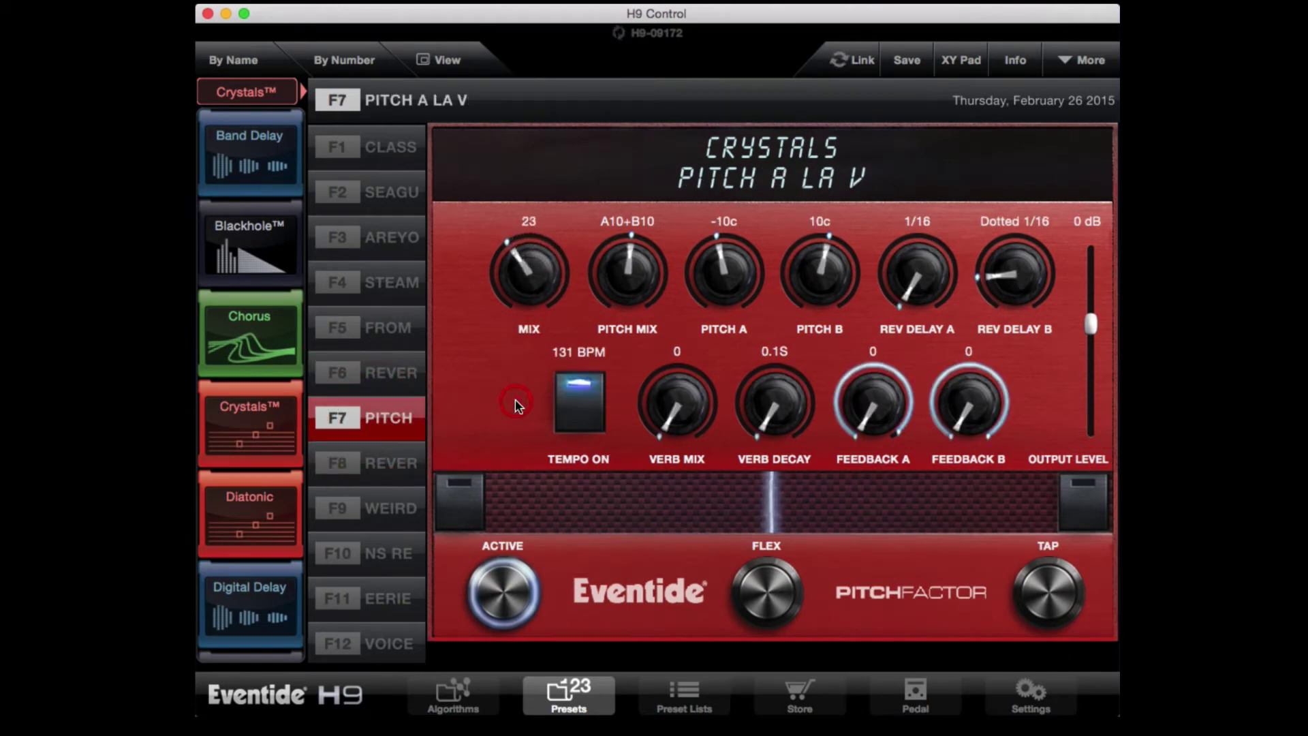
Step: Save PITCH A LA V as a user preset, sort the list by name, and save another copy with the user's name prefixed
left_click(906, 63)
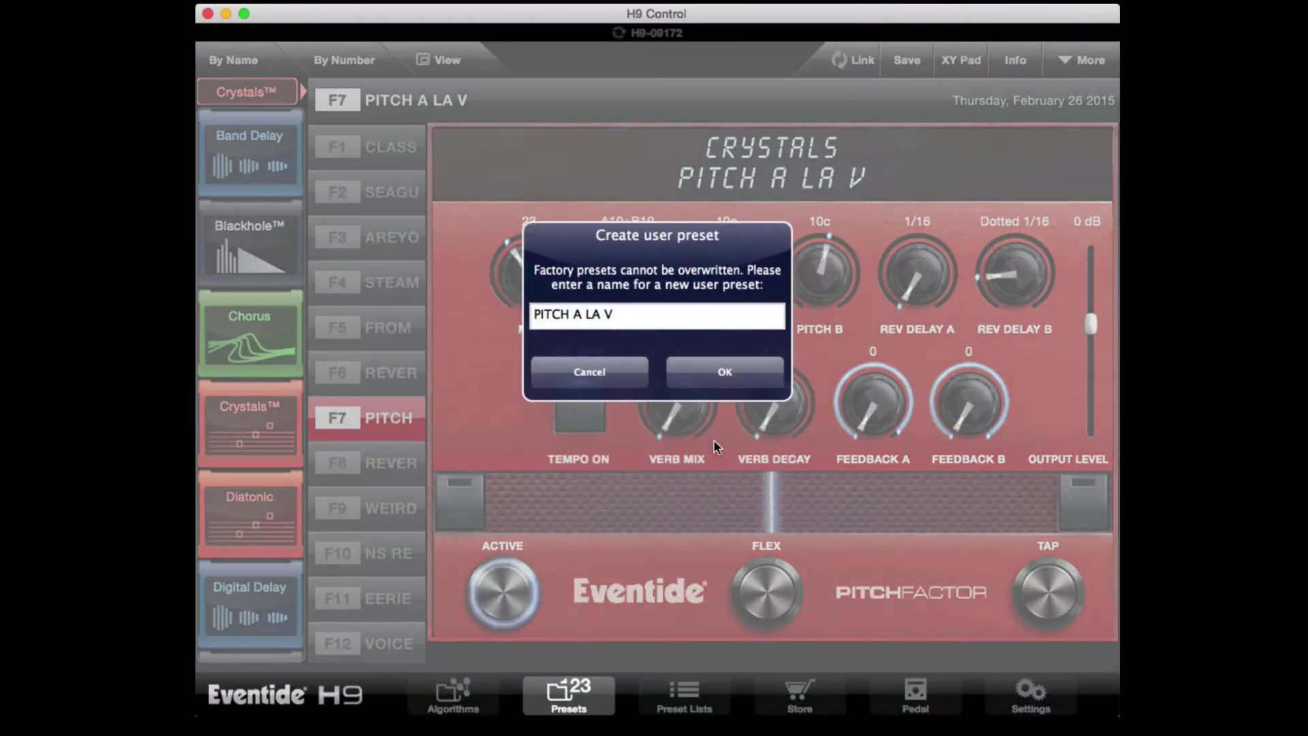
left_click(724, 372)
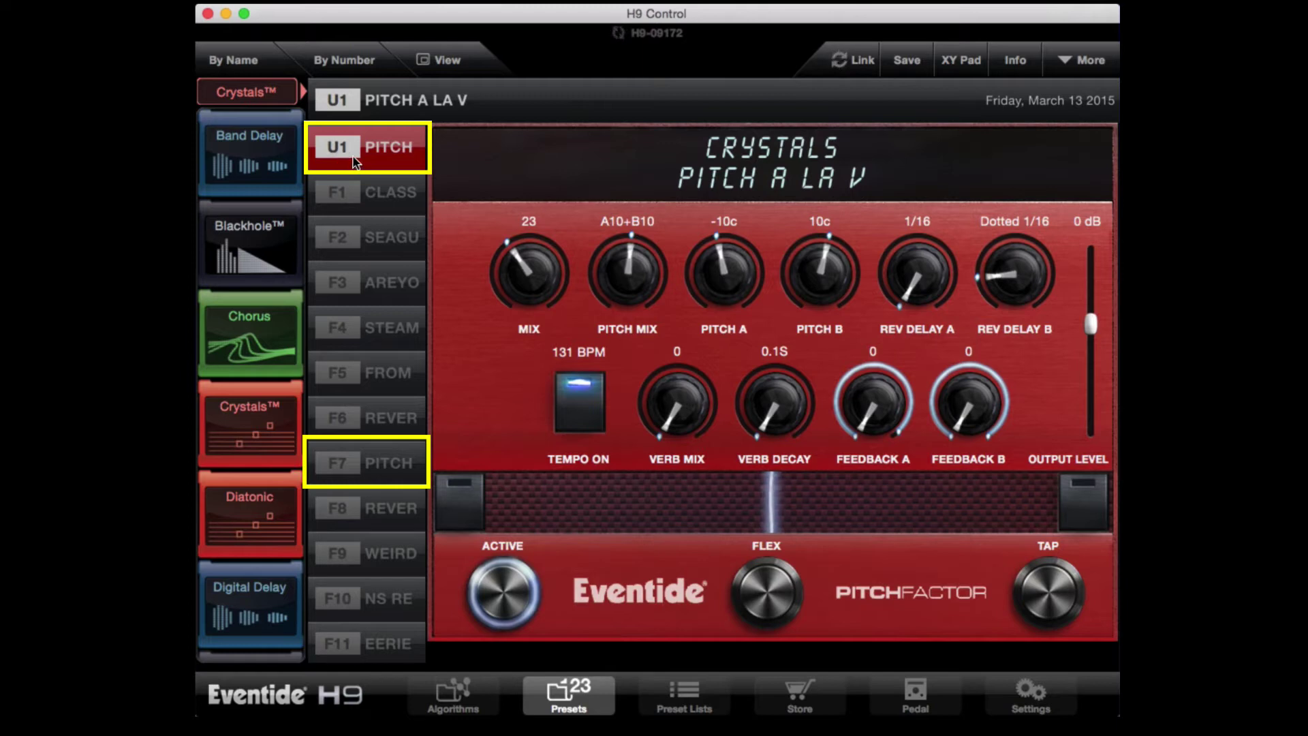
left_click(347, 63)
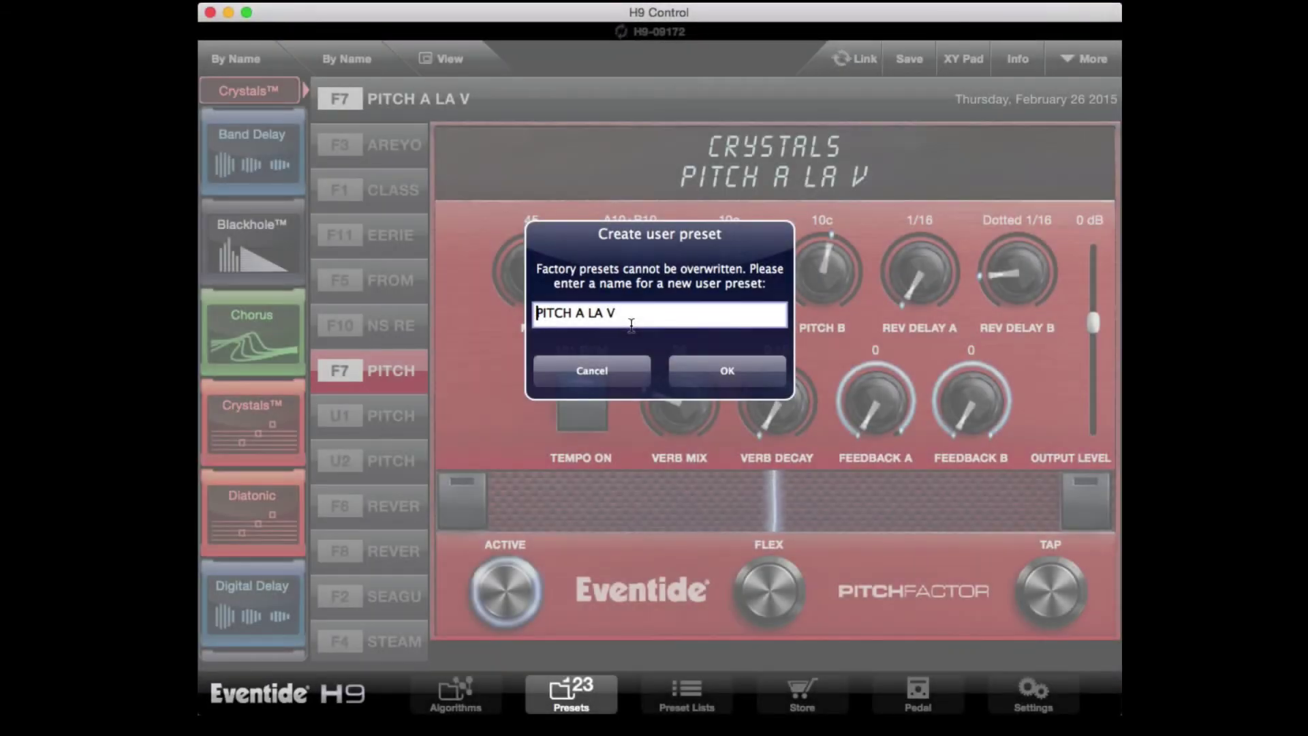
type("Brett's")
left_click(714, 372)
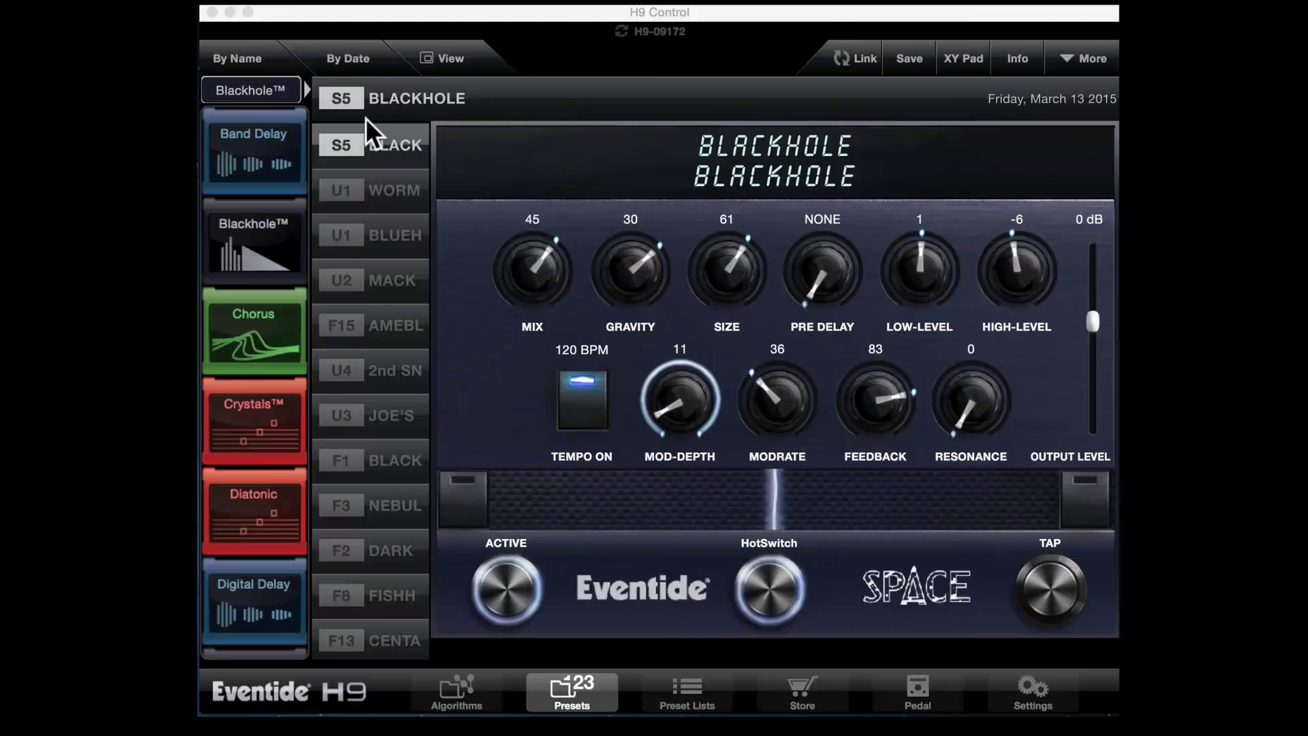
Step: Save the Blackhole preset to the Mac, renaming BLACKHOLE to SNACKHOLE
left_click(910, 55)
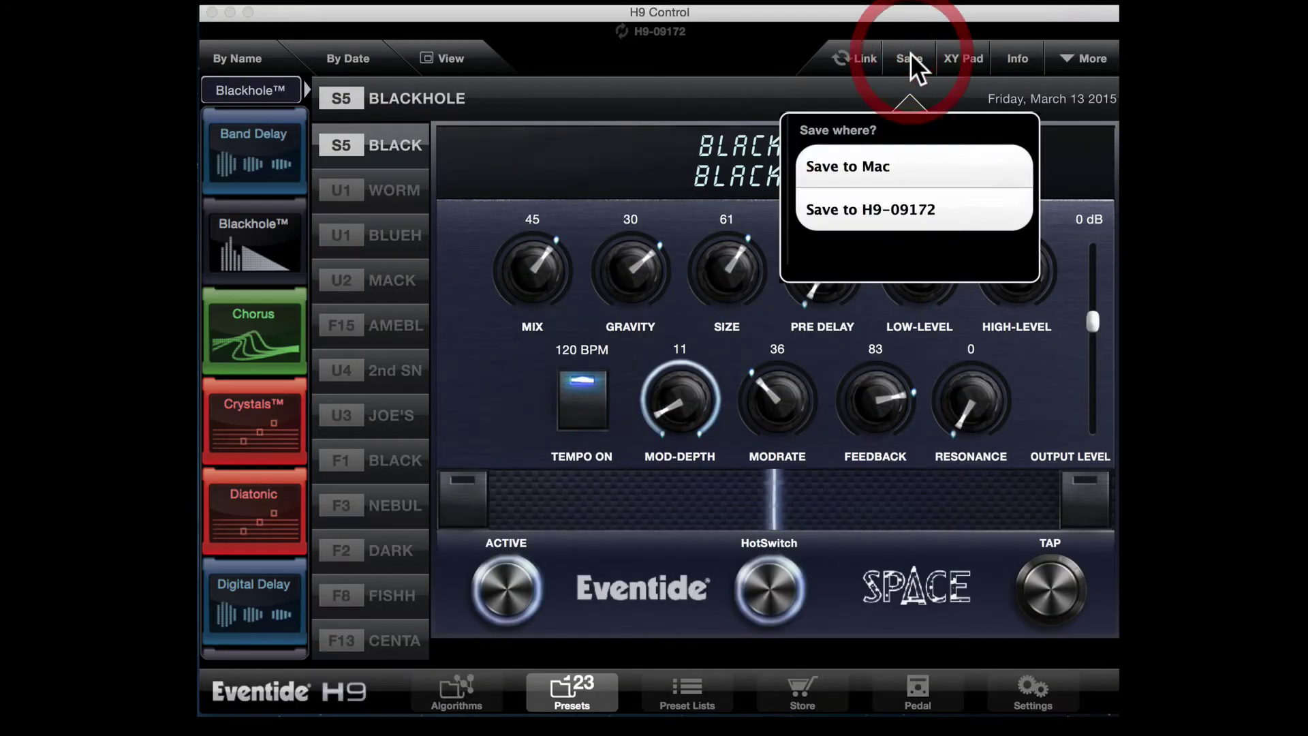
left_click(850, 162)
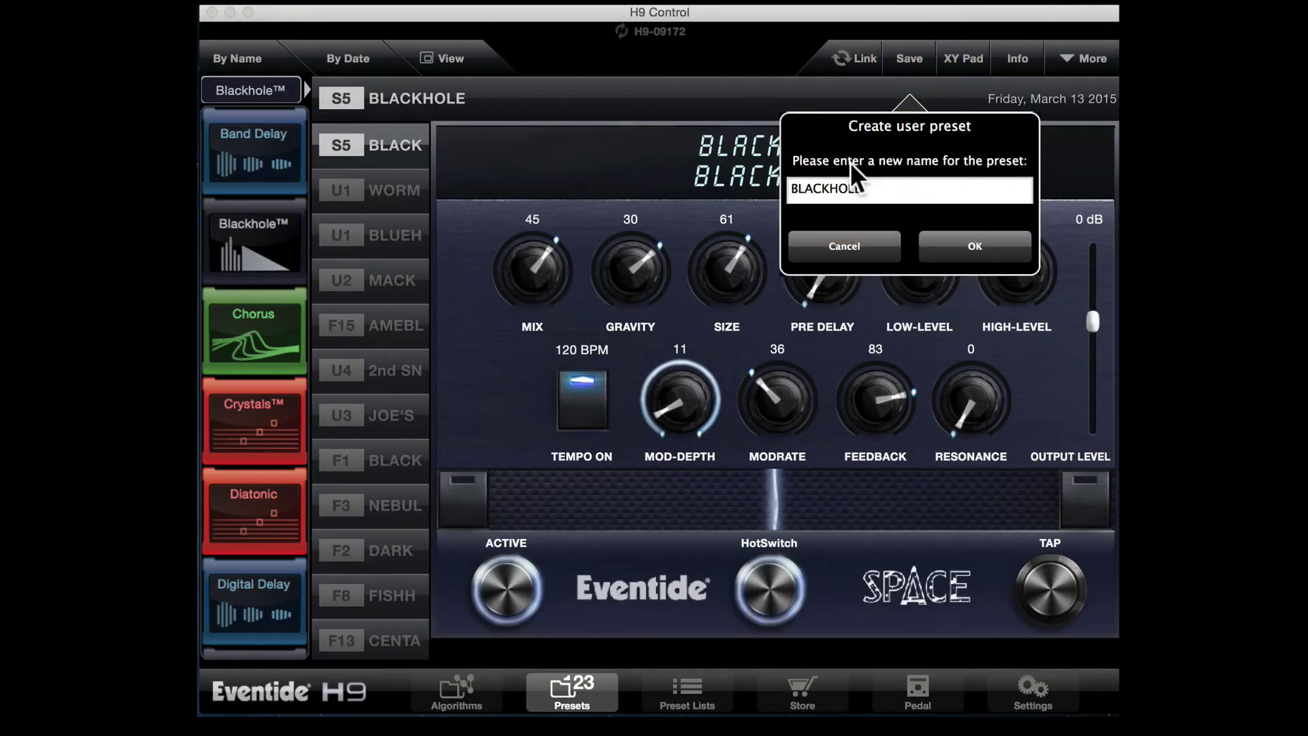
left_click(811, 191)
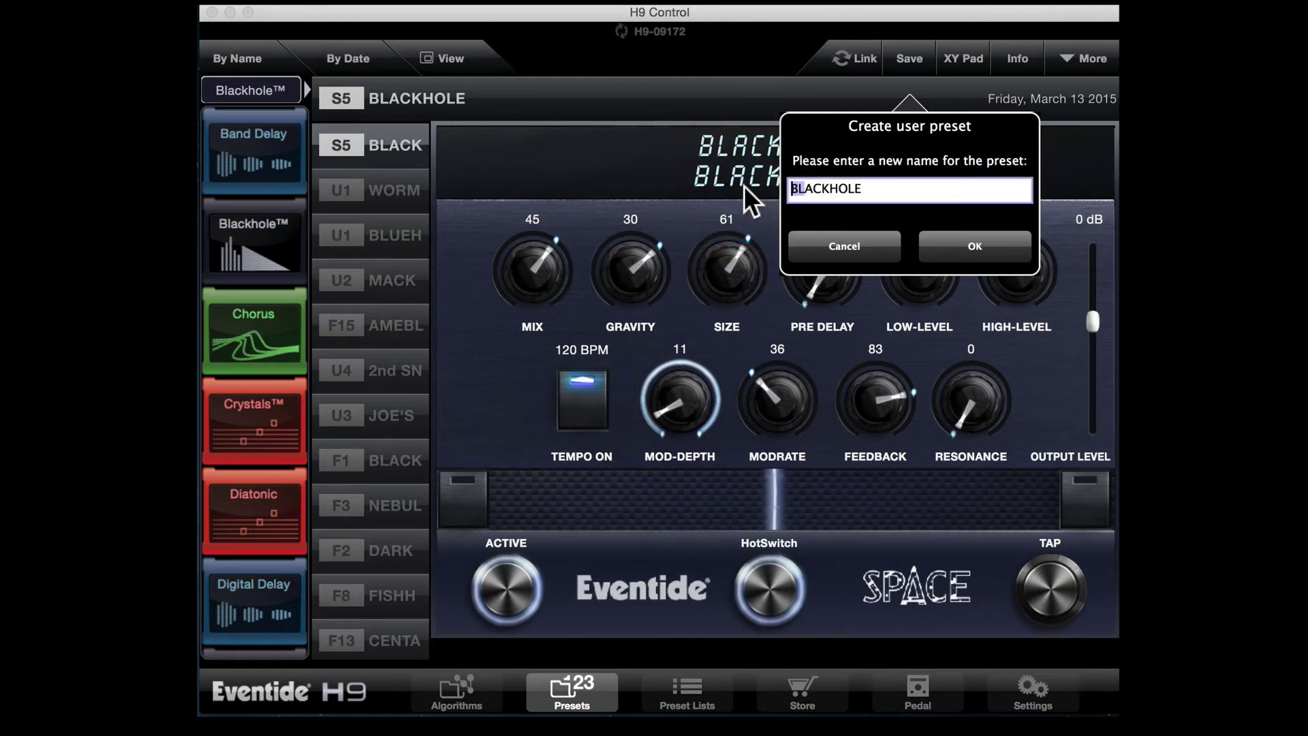
type("SN")
left_click(965, 242)
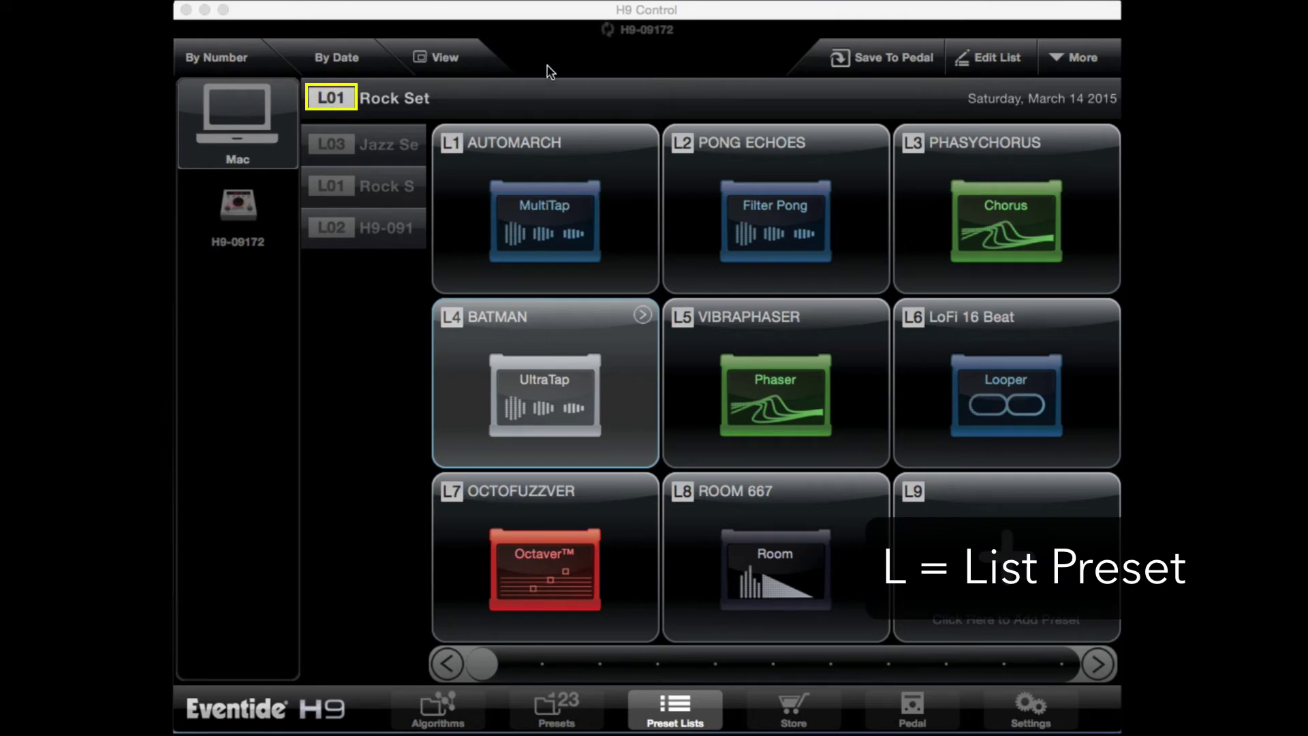
Step: Open BATMAN from the Rock Set, return to the list, and show the L03 Jazz Set presets
left_click(543, 359)
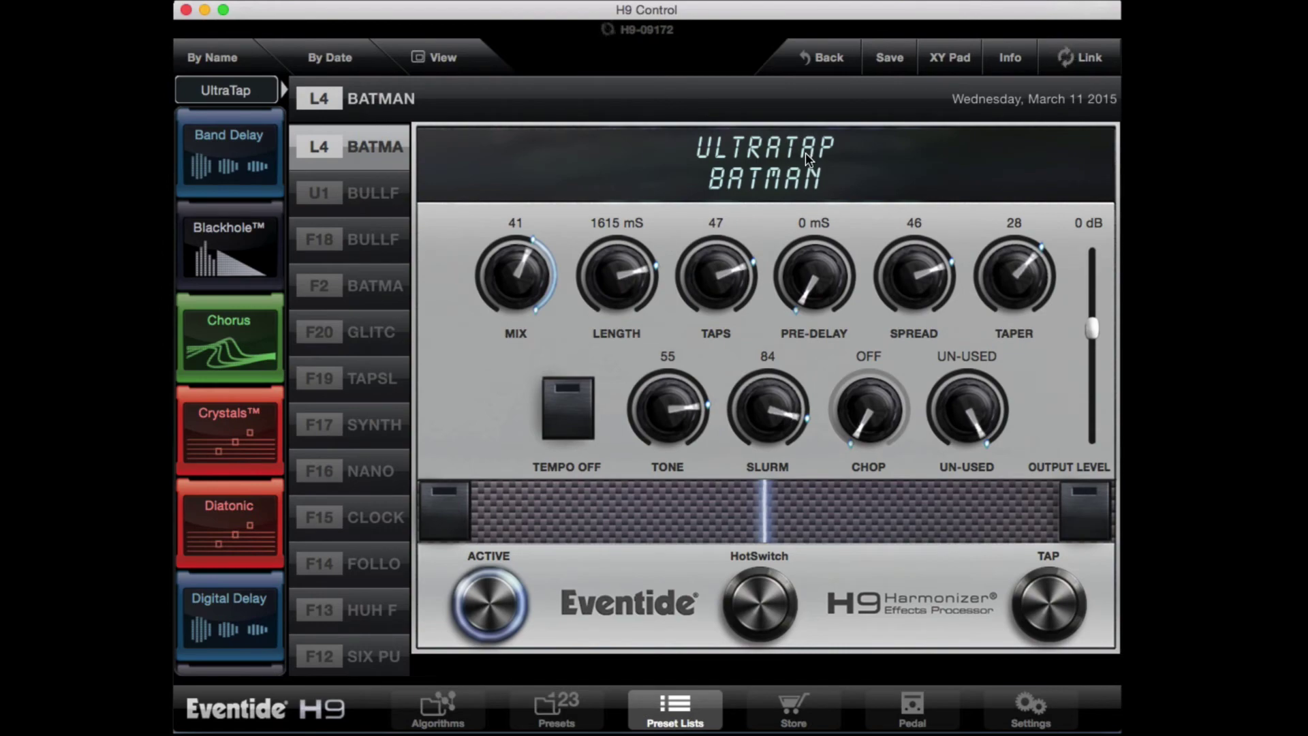
left_click(825, 58)
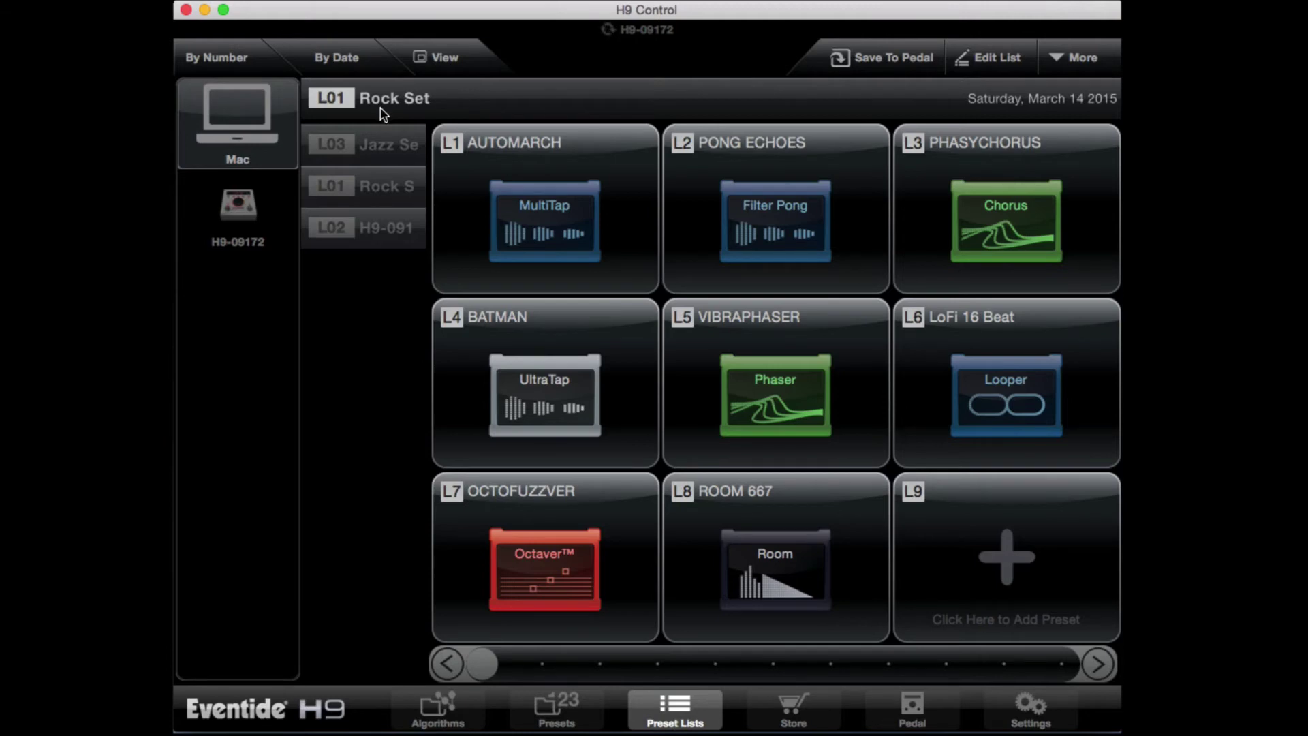
left_click(365, 148)
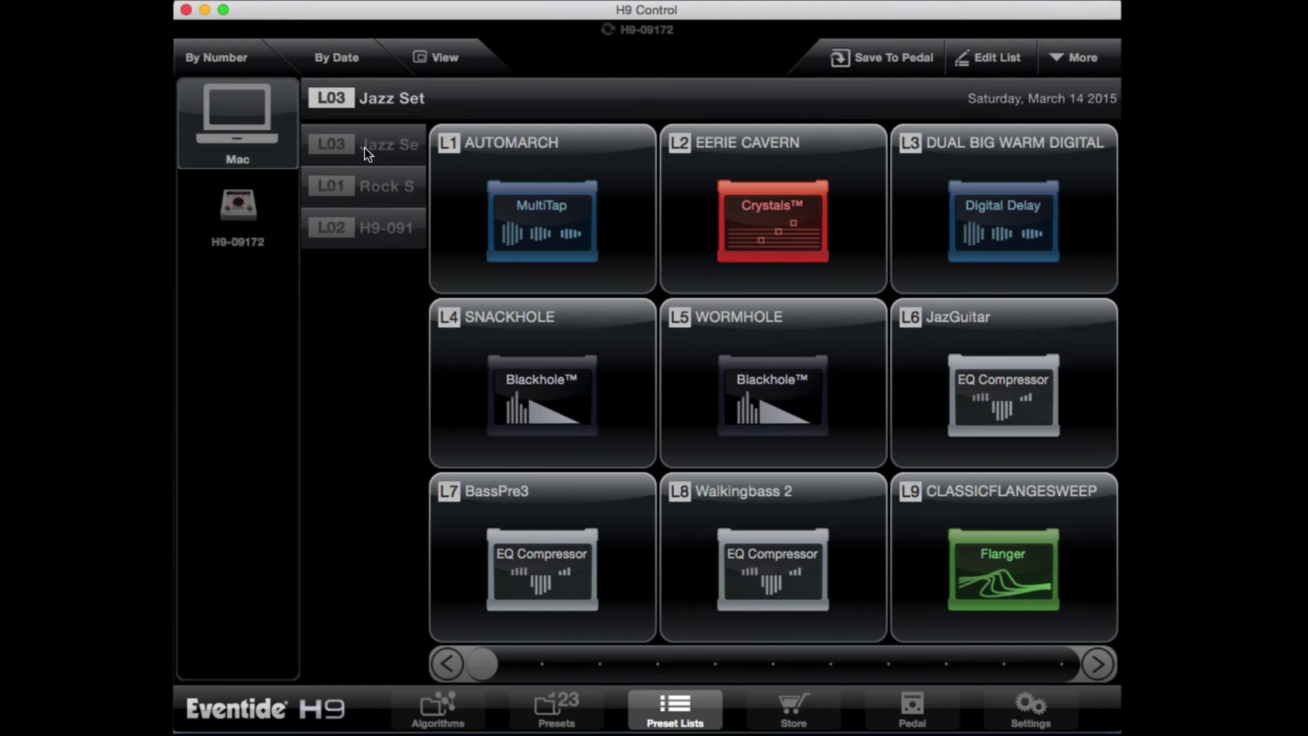
Step: Copy the pedal's preset list to the Mac and retune SNACKHOLE: SIZE down from 79, GRAVITY inverted
left_click(236, 219)
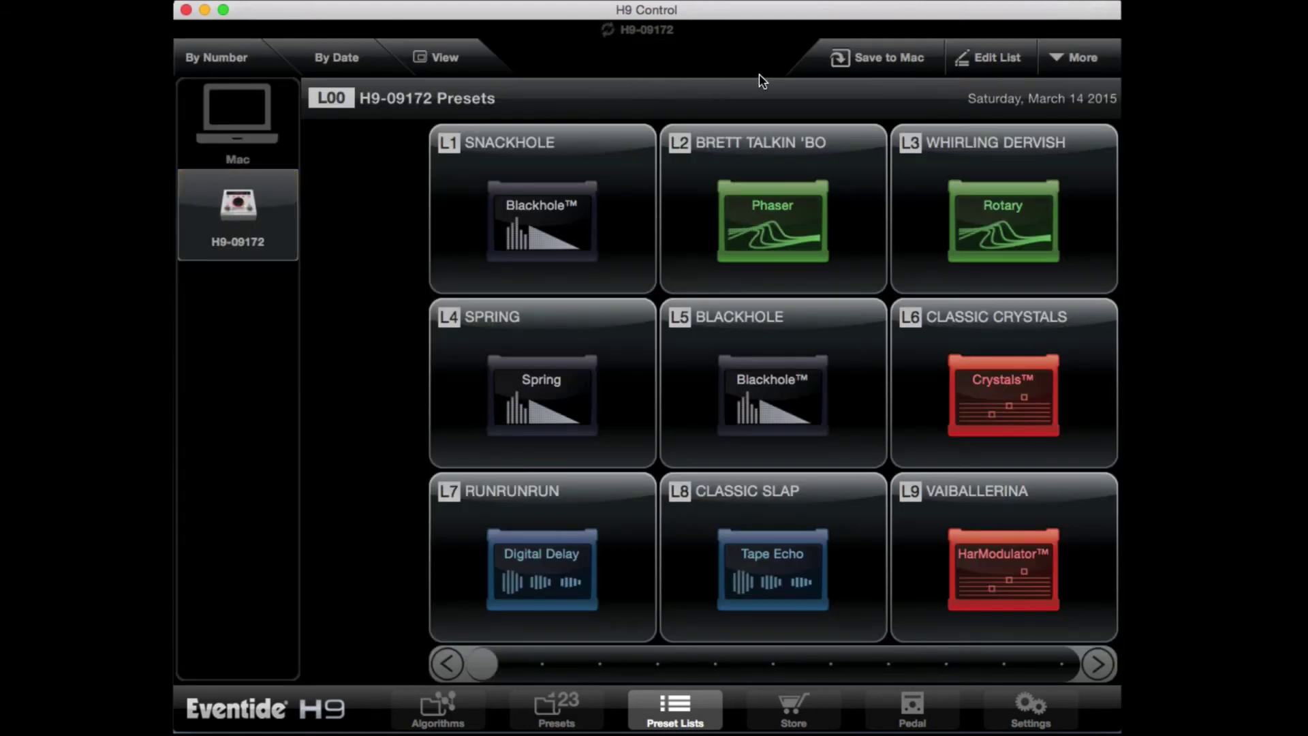
left_click(867, 54)
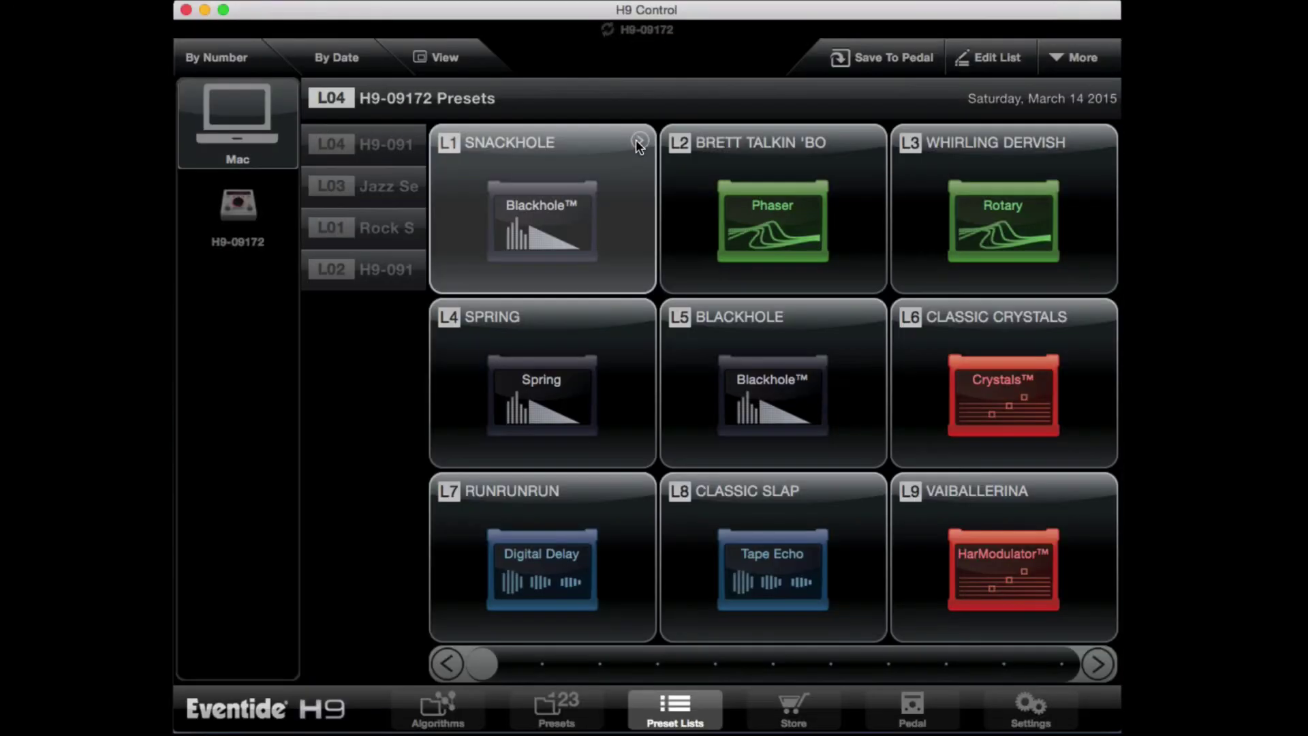
left_click(635, 139)
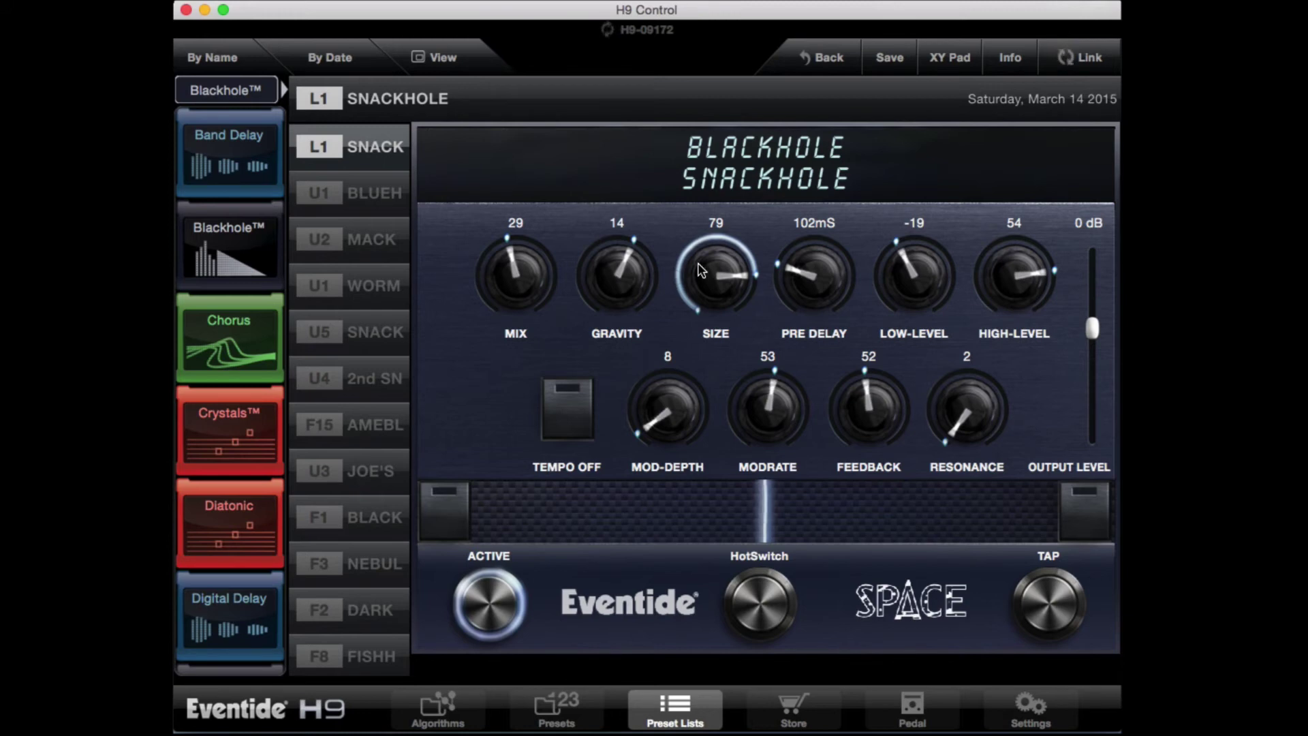
left_click_drag(701, 269, 713, 321)
left_click_drag(617, 257, 626, 367)
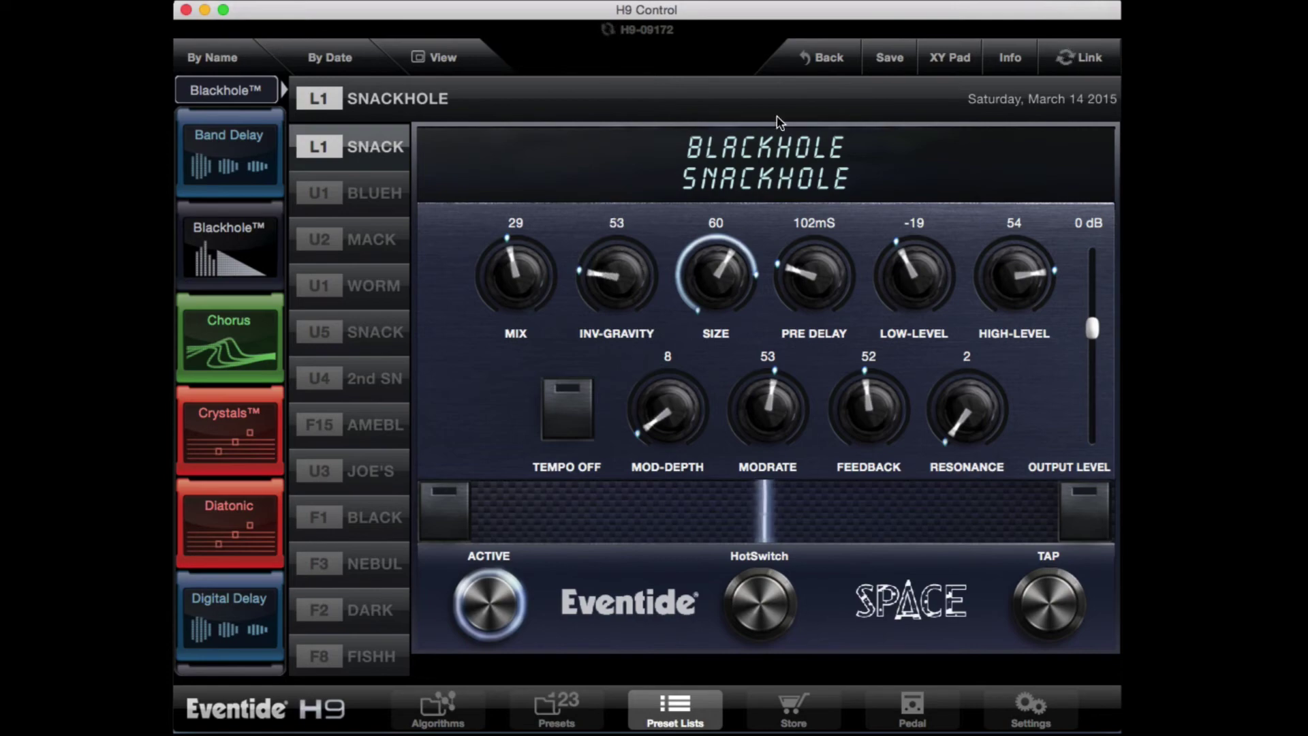
Step: Keep the SNACKHOLE changes and apply them to all its copies
left_click(818, 62)
left_click(722, 426)
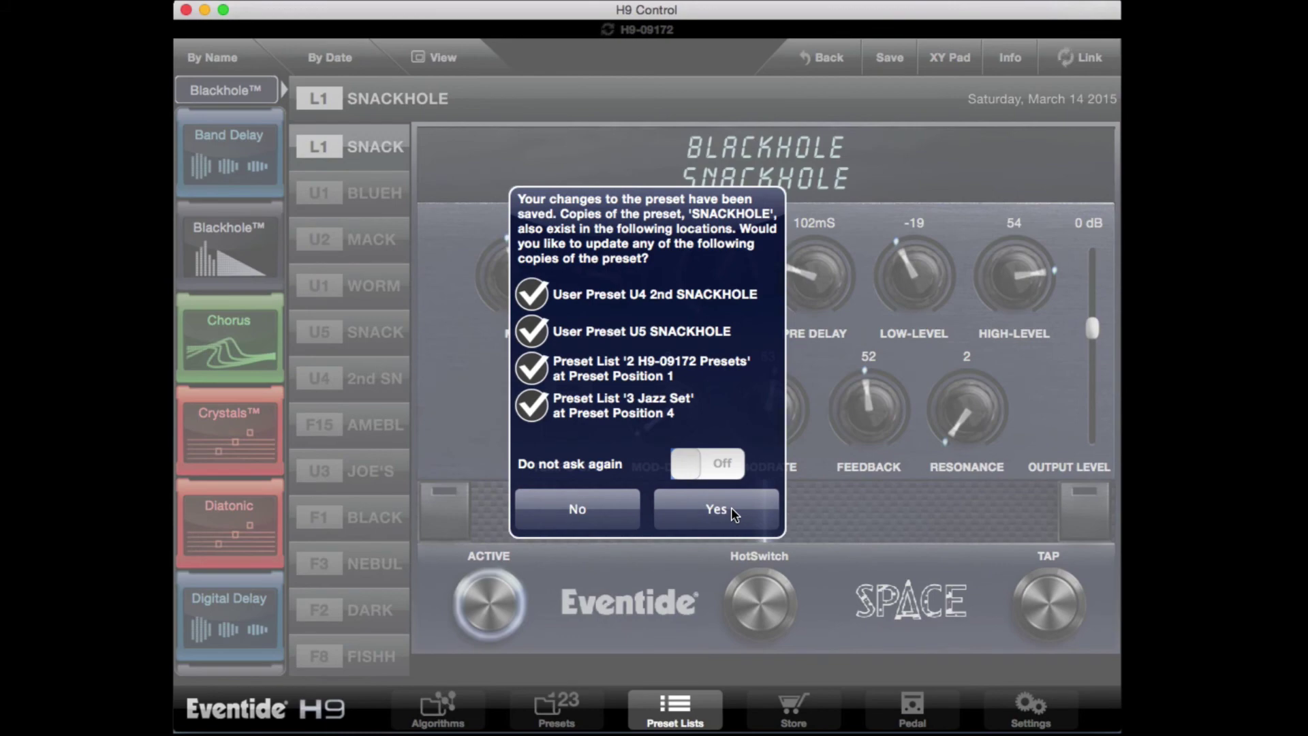
left_click(730, 511)
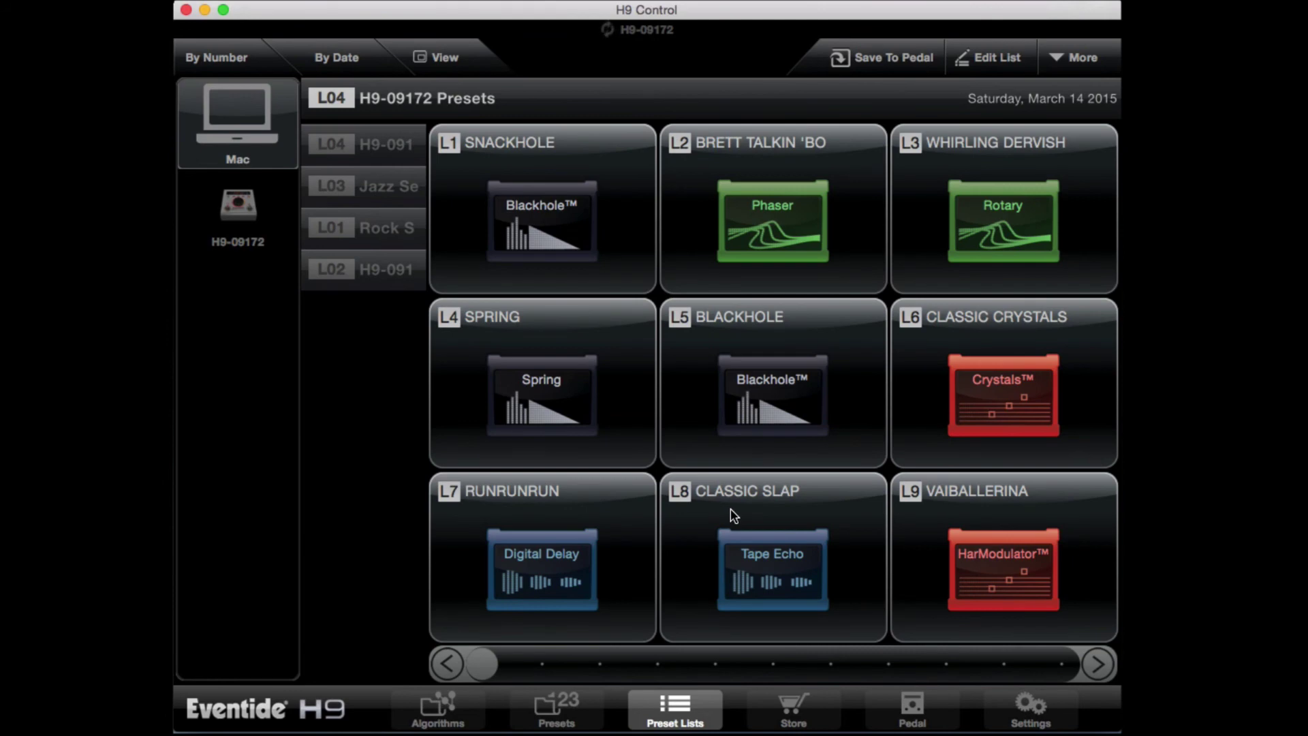
Step: Edit the L01 Rock Set list, dragging L6 LoFi 16 Beat to a different slot
left_click(374, 229)
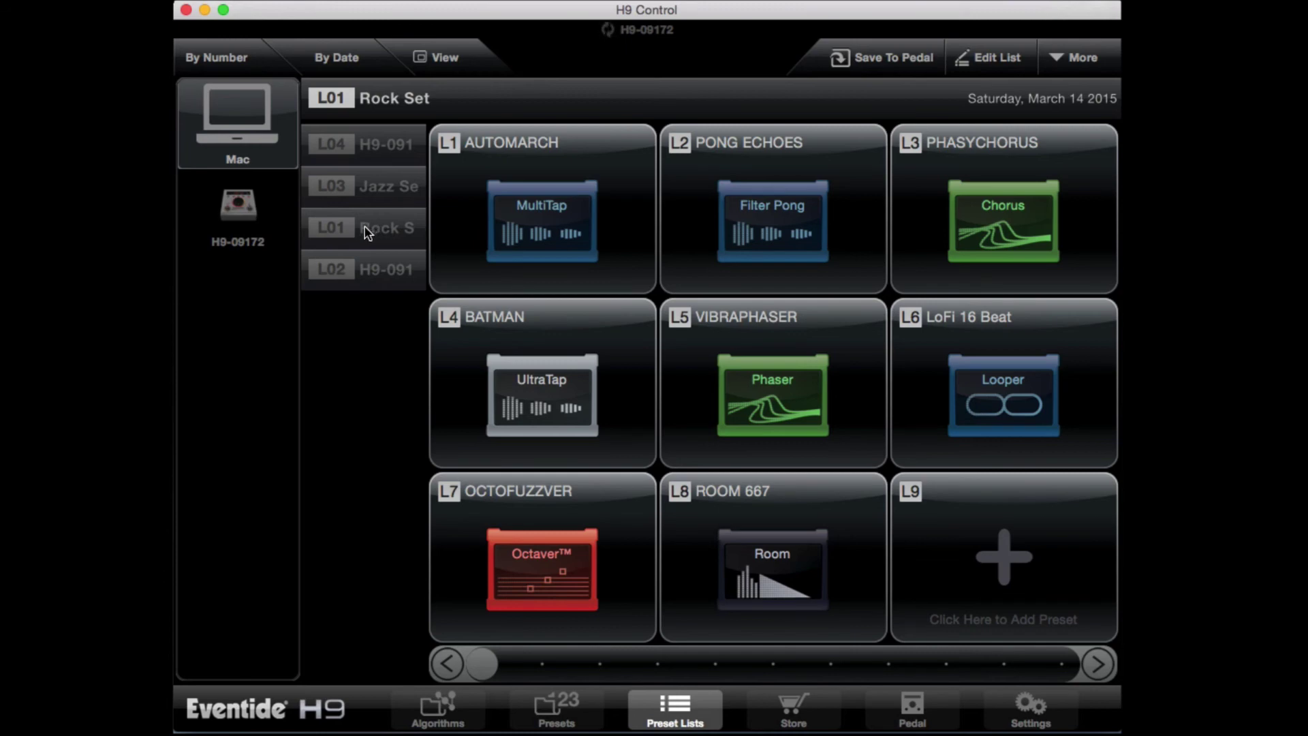
left_click(967, 62)
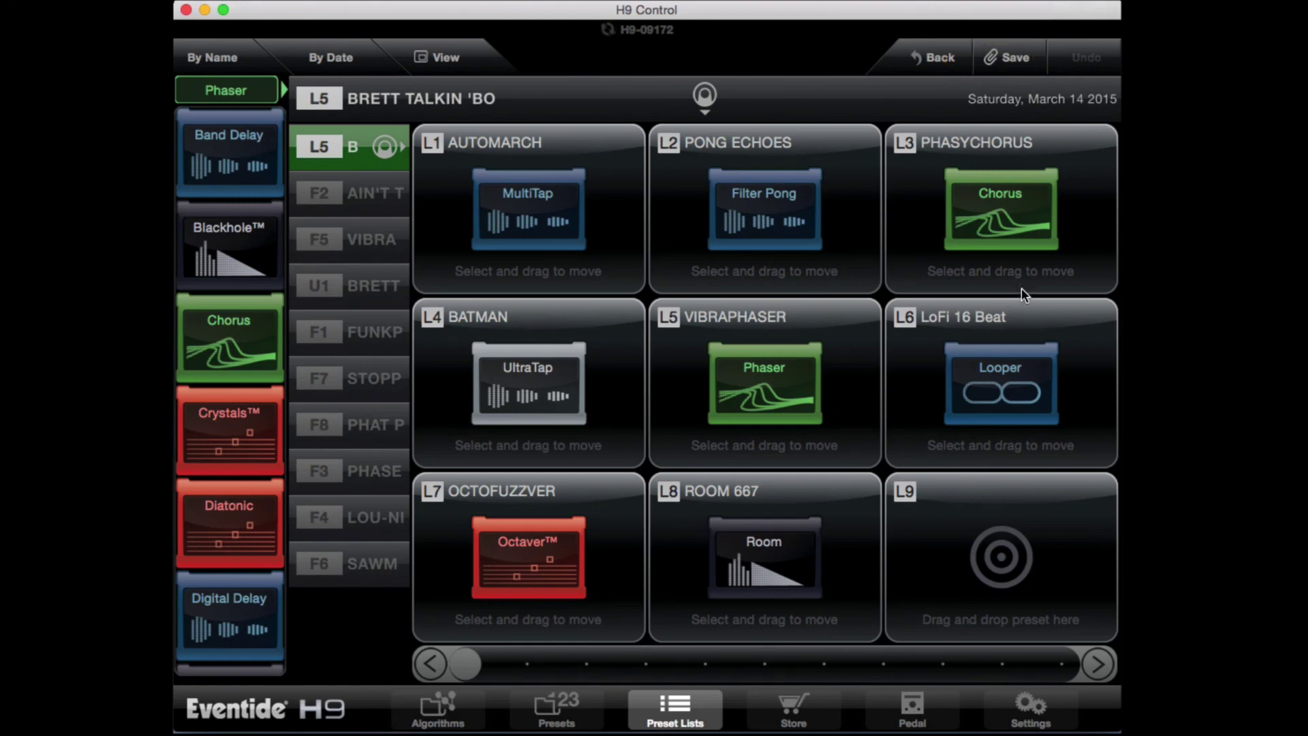
left_click(1020, 344)
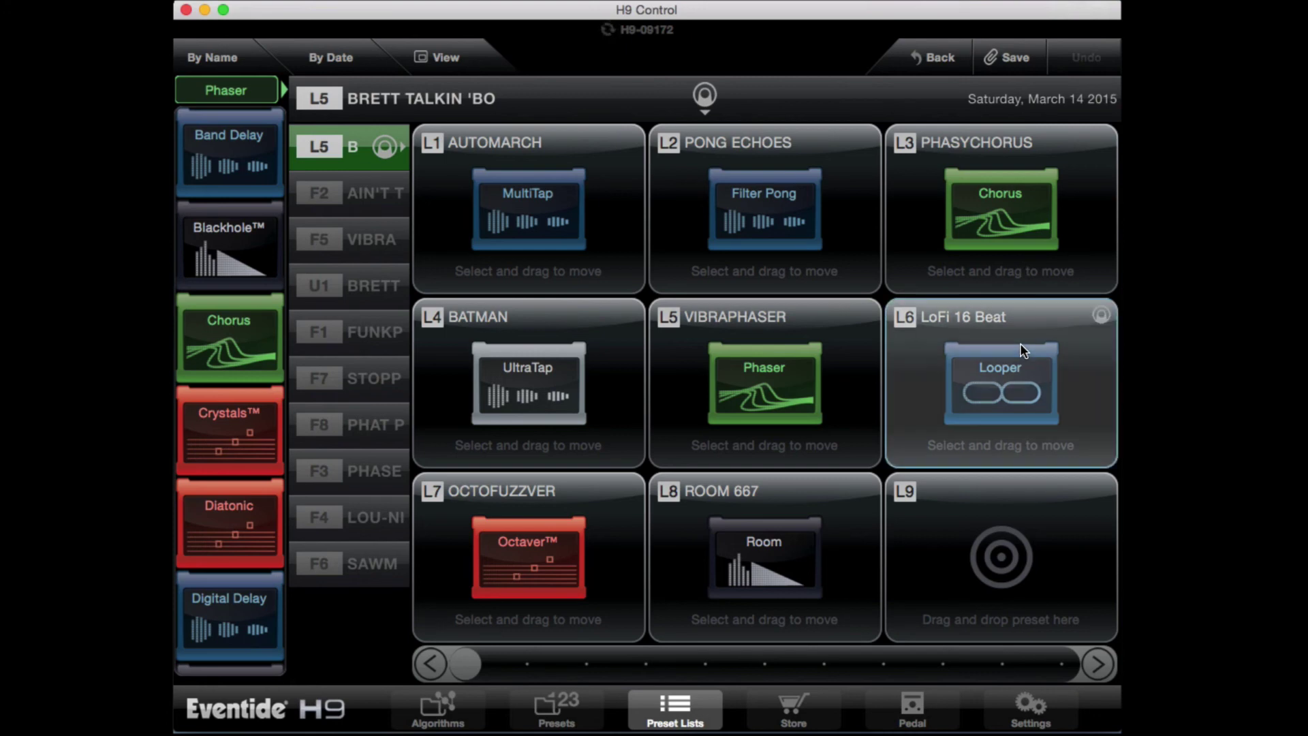
left_click_drag(1020, 342, 782, 544)
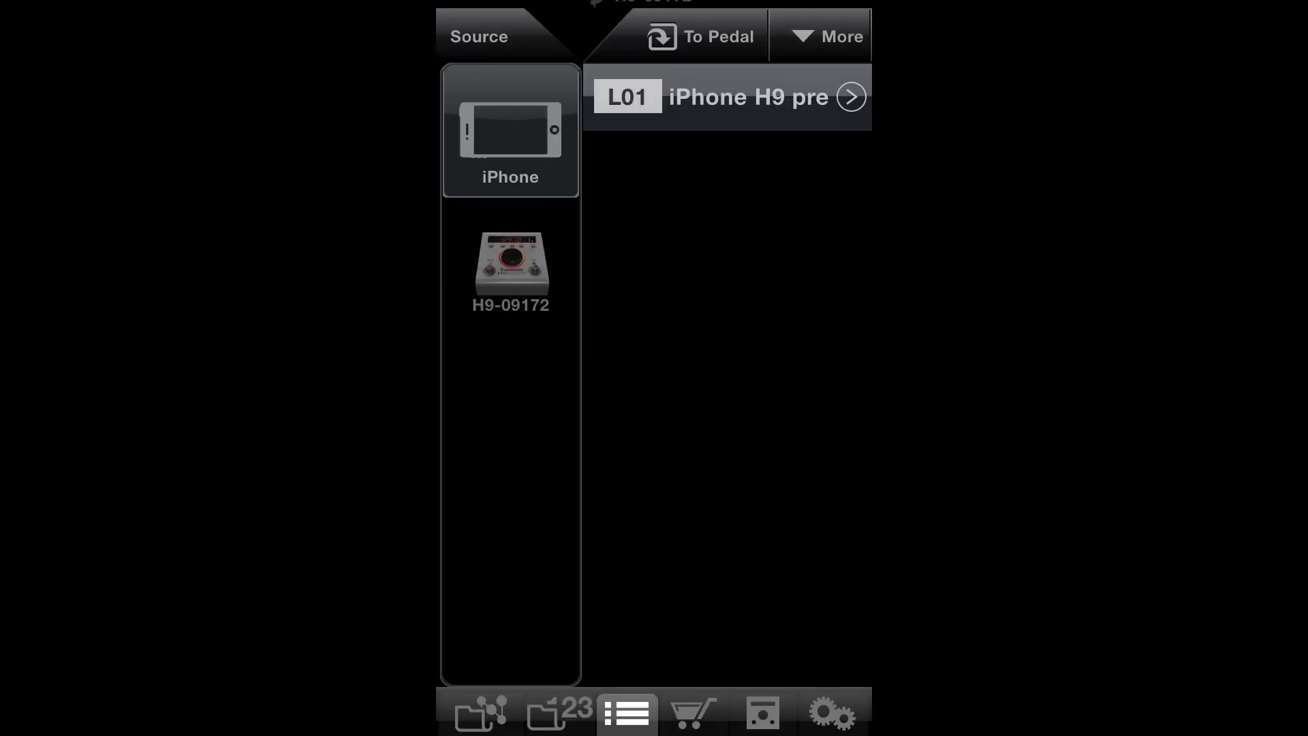
Step: Copy L2 DARKMATTER and paste it into empty slot L10 on page two of the list
left_click(652, 158)
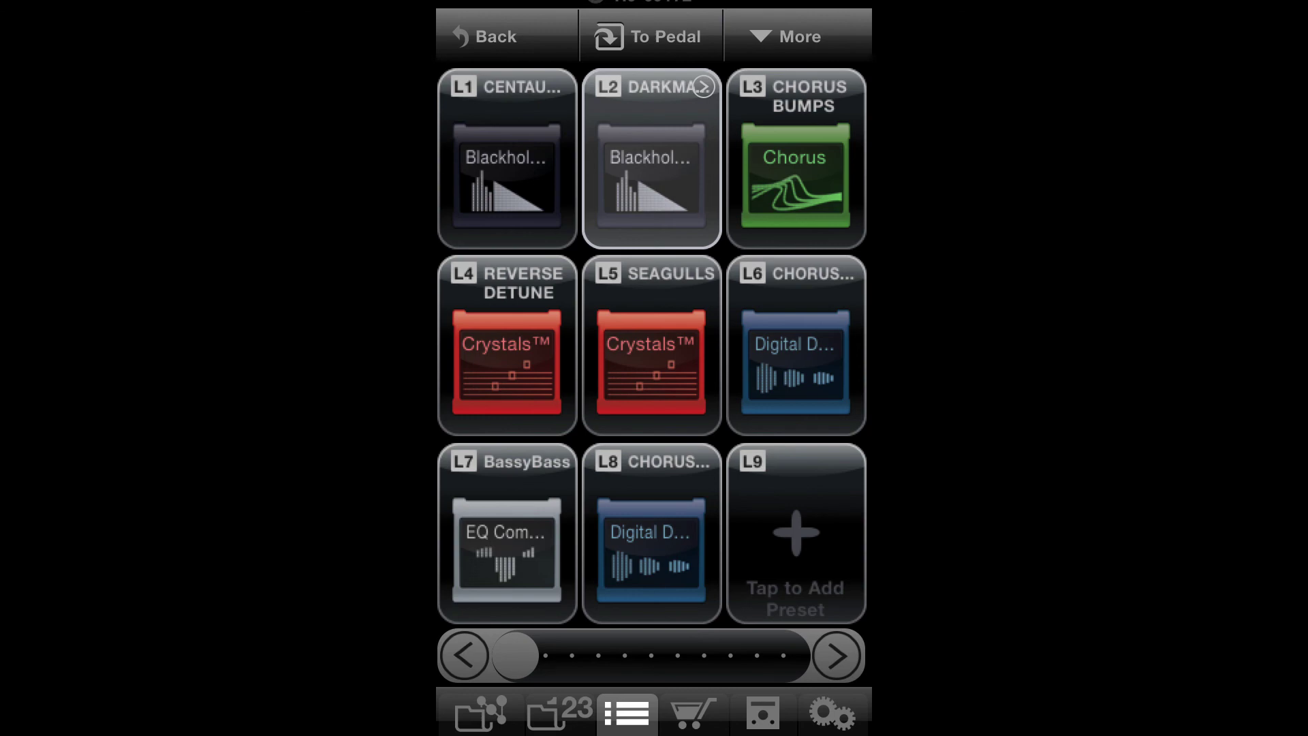
left_click(790, 36)
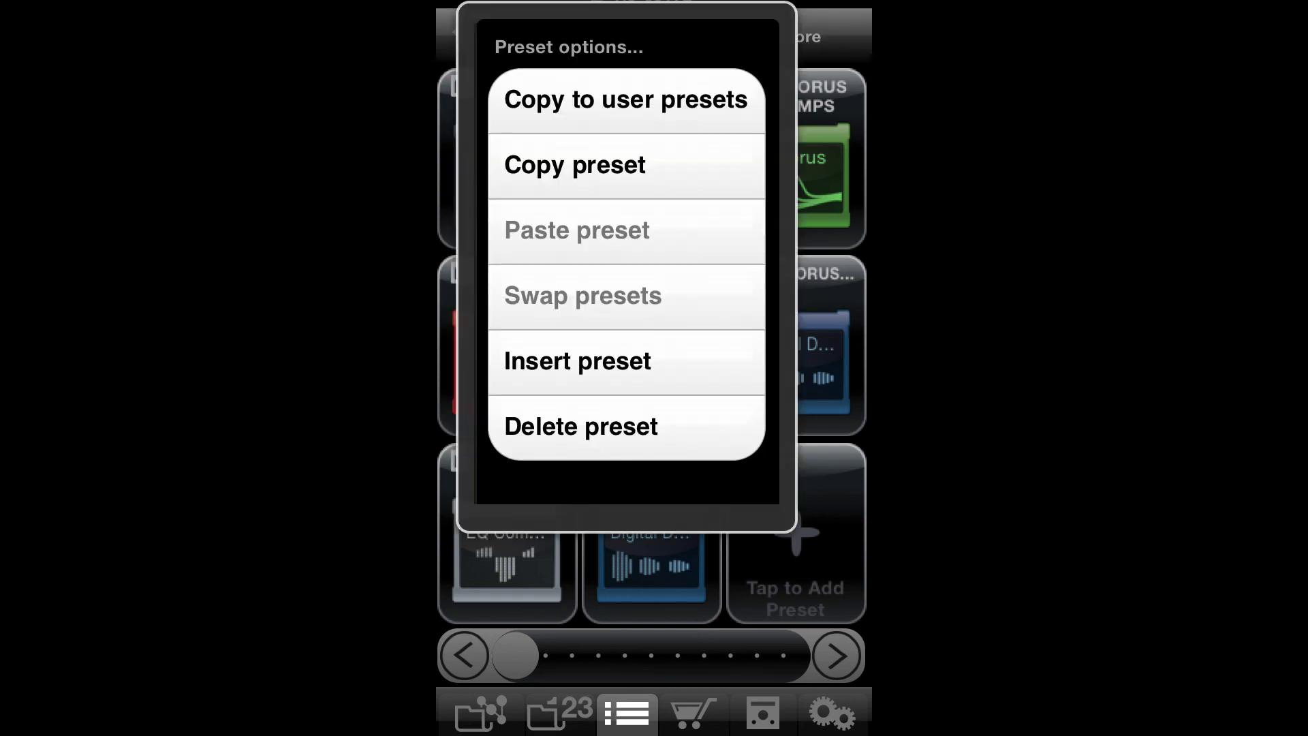
left_click(574, 165)
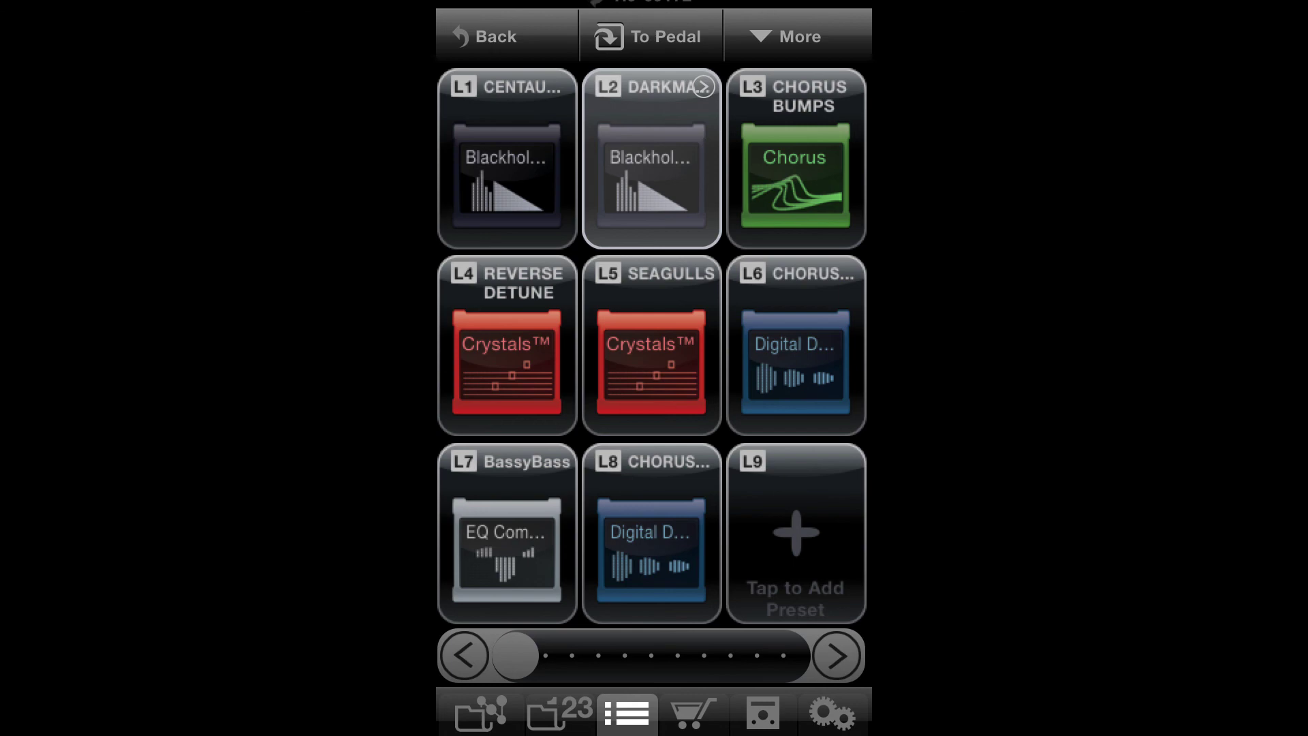
left_click_drag(516, 655, 542, 655)
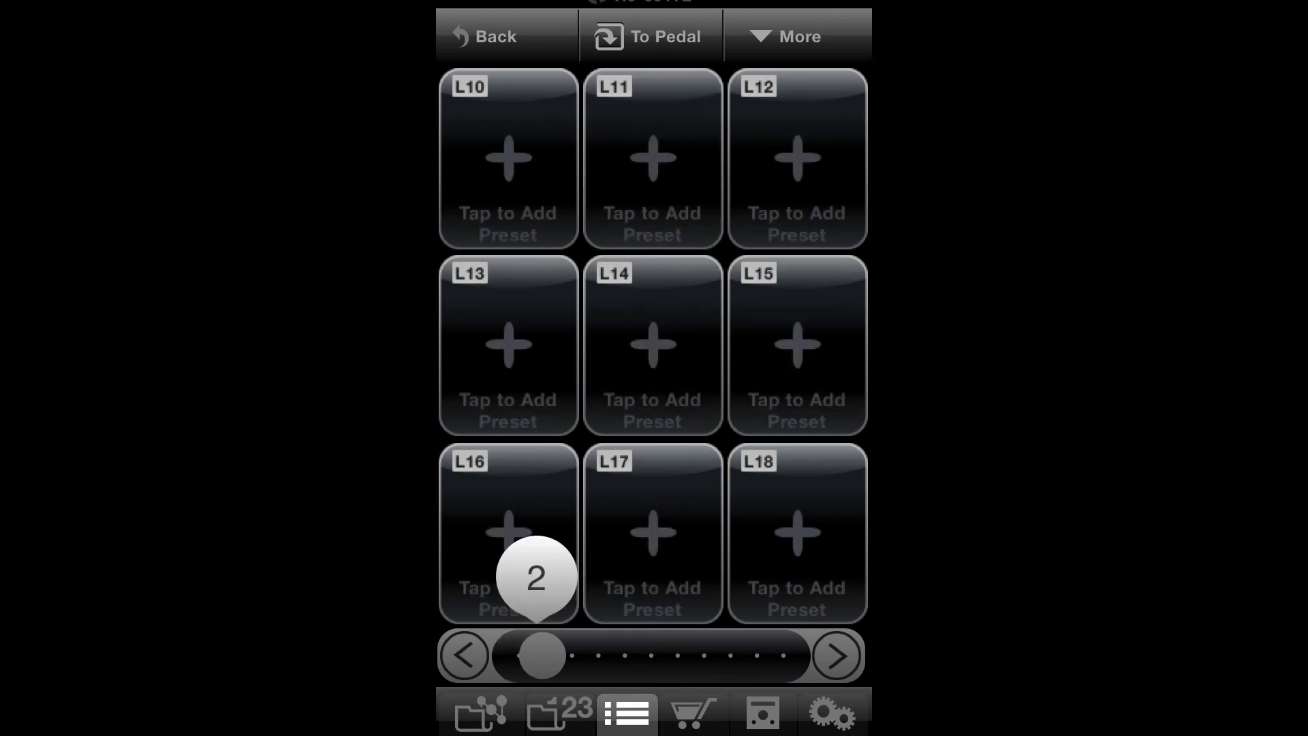
left_click(506, 158)
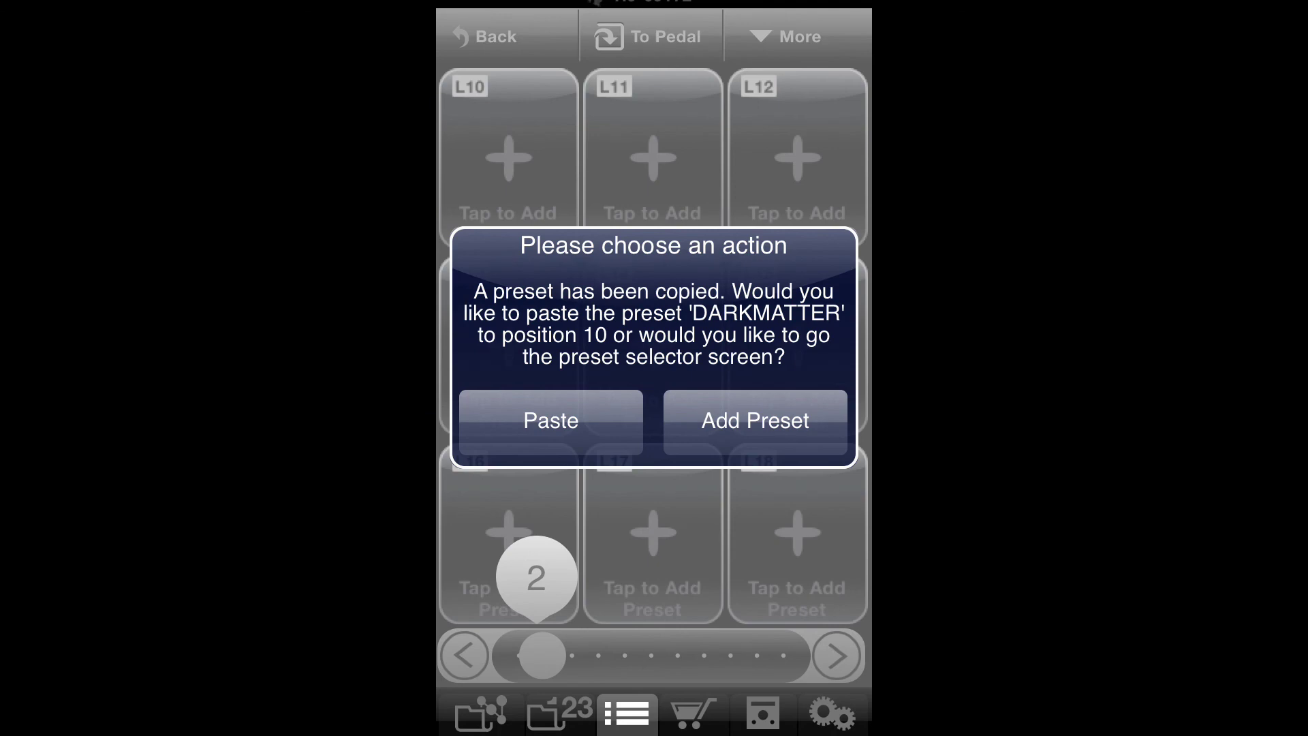
left_click(550, 421)
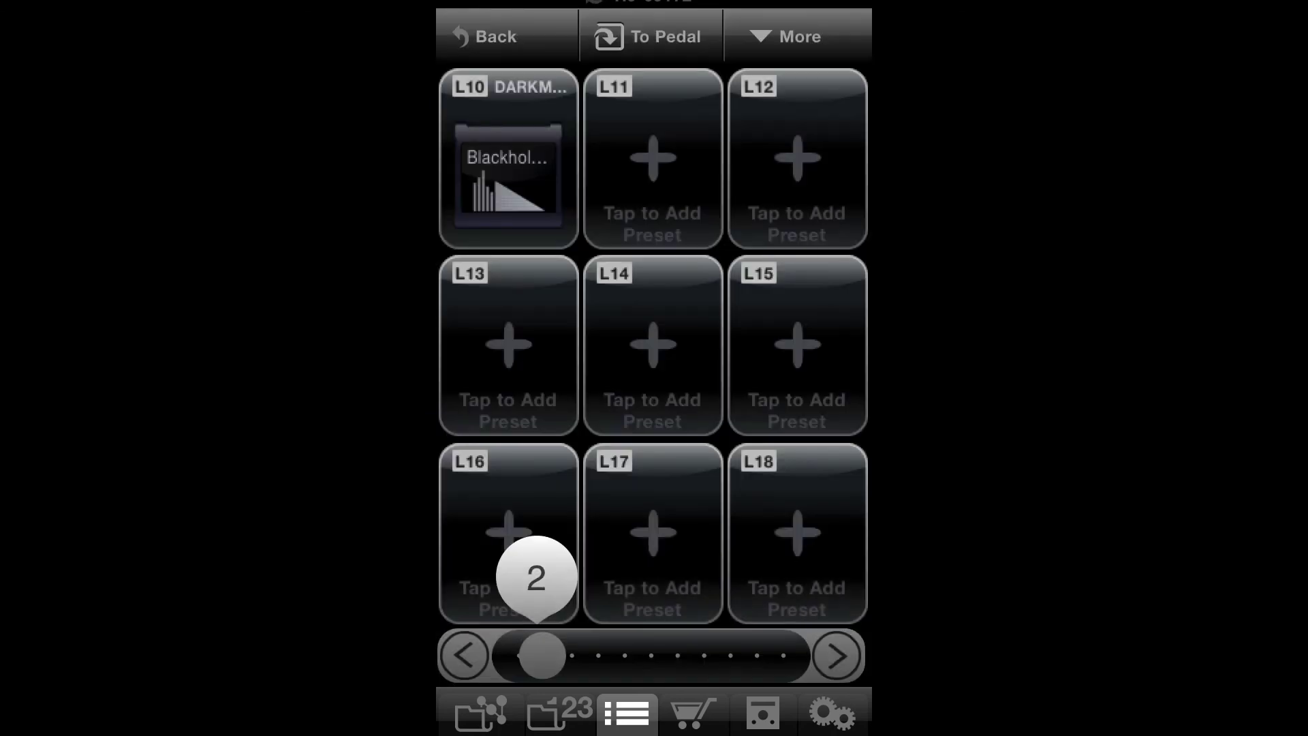